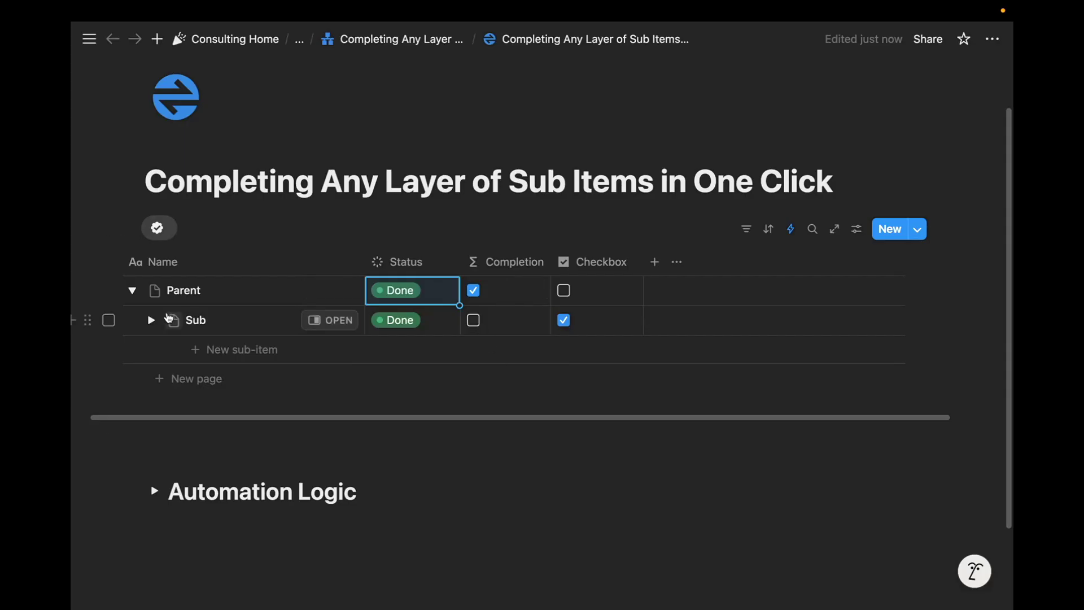
Step: Expand the Sub, Sub-Sub and Sub-Sub-Sub items so every nested layer under Parent is listed
left_click(151, 320)
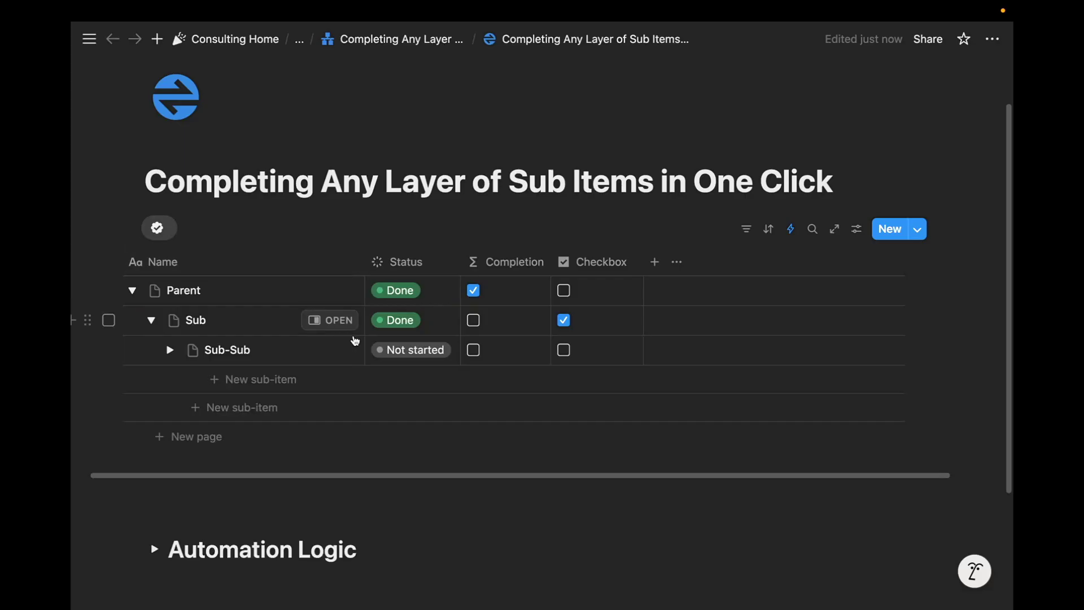
left_click(179, 351)
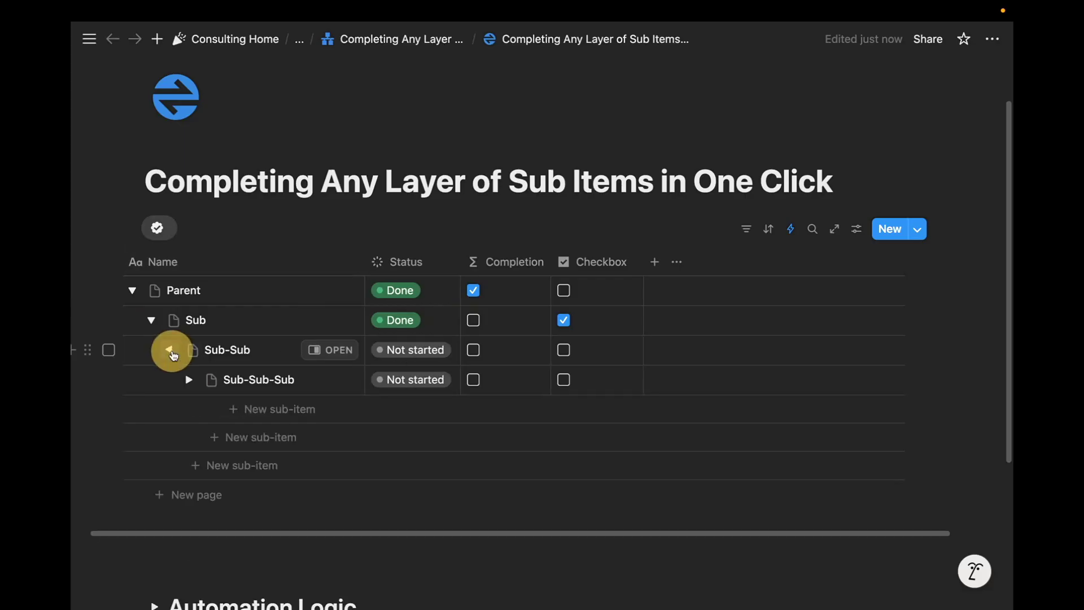
left_click(190, 379)
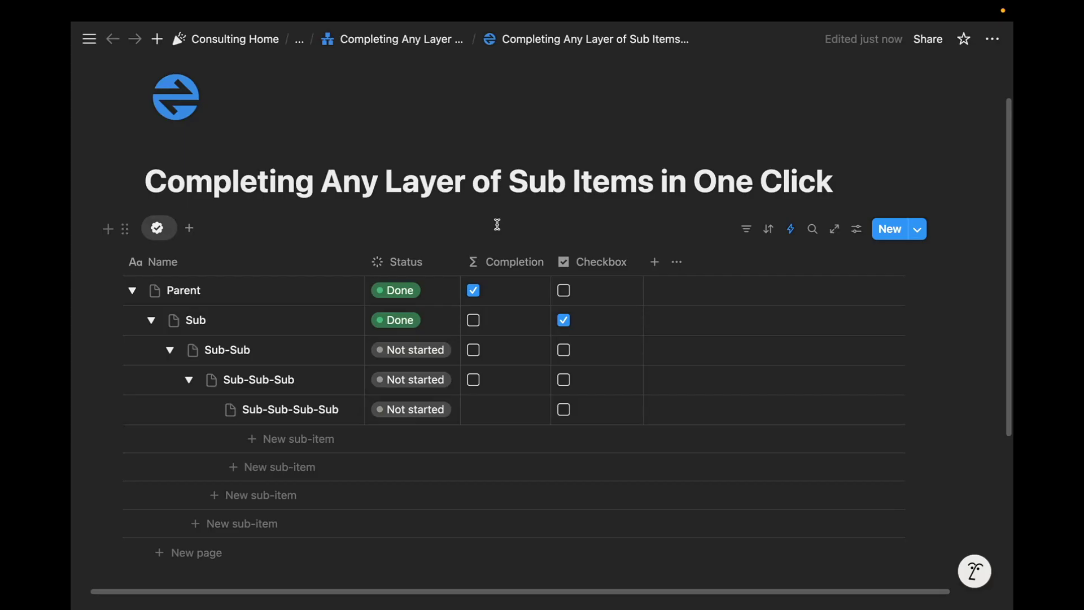
Step: Review the trigger and actions of the Sub Item Automation, and the Completion formula of the Parent row
left_click(487, 295)
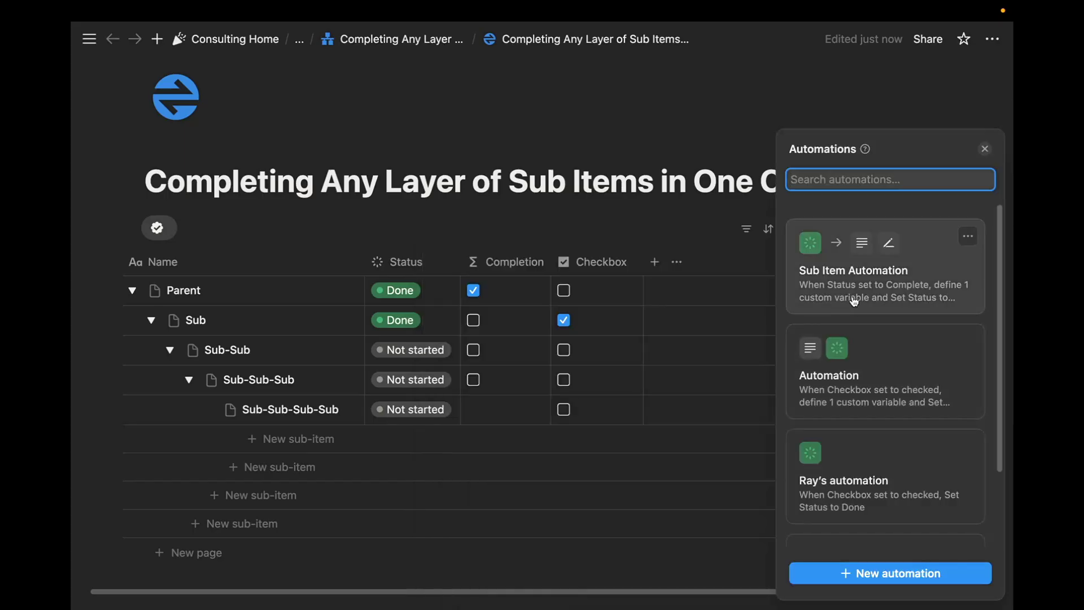
left_click(830, 266)
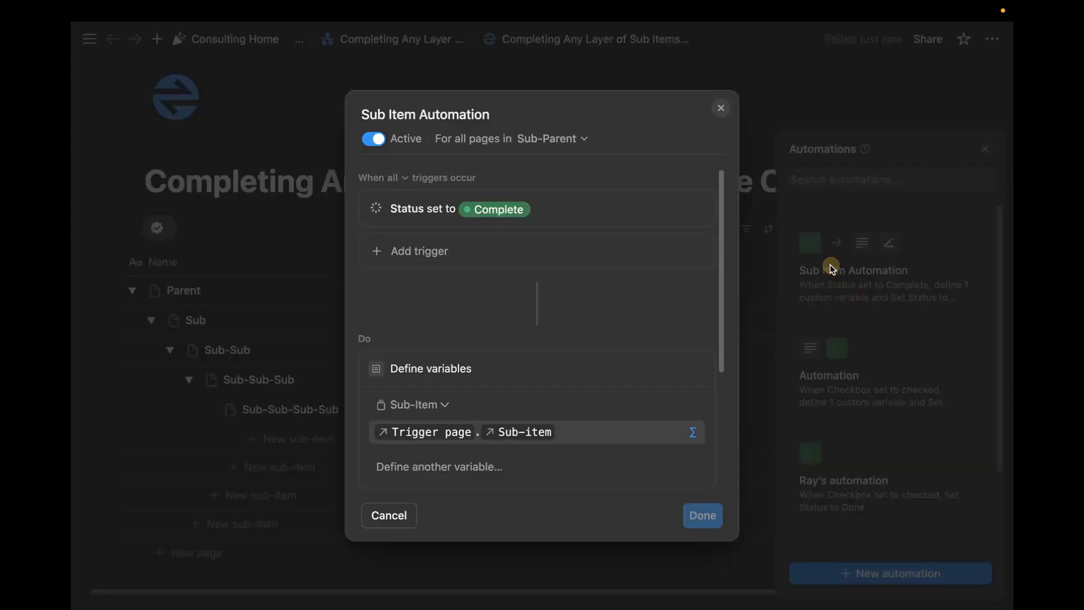
scroll(528, 311, "down", 3)
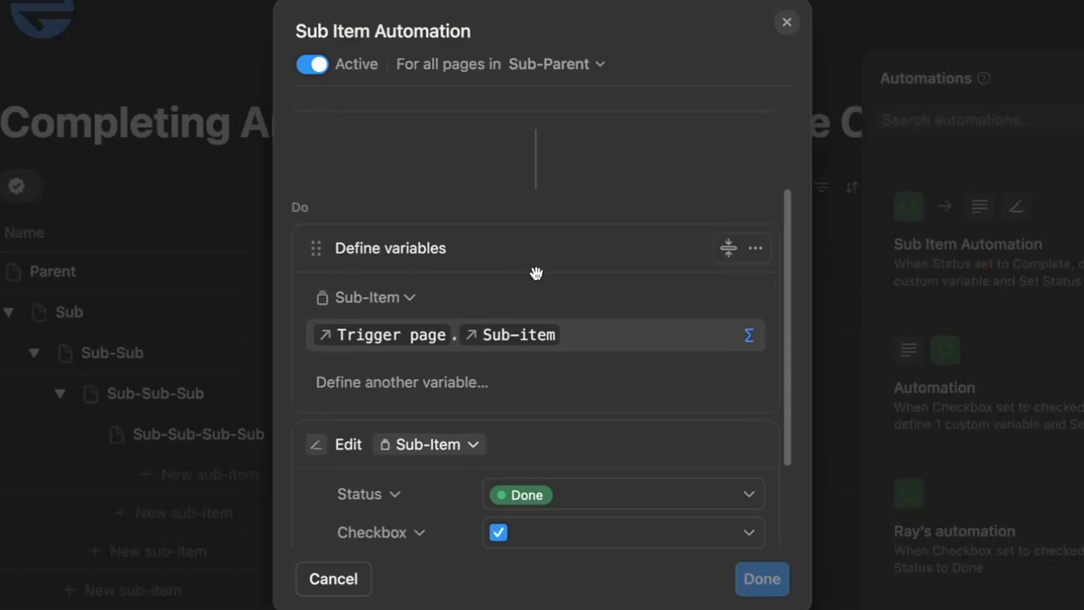
scroll(424, 320, "down", 3)
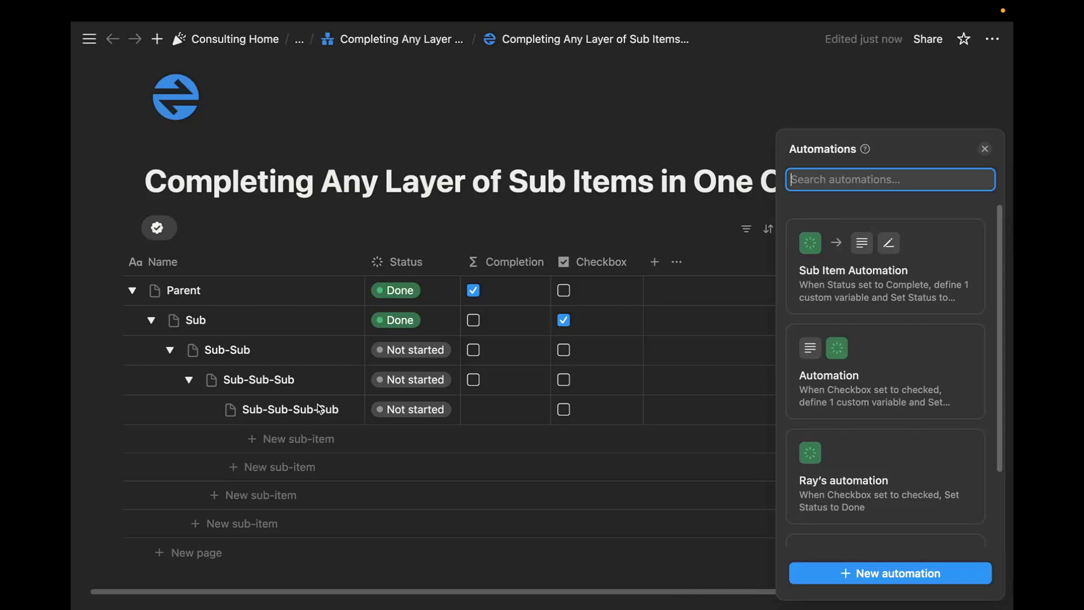
left_click(985, 149)
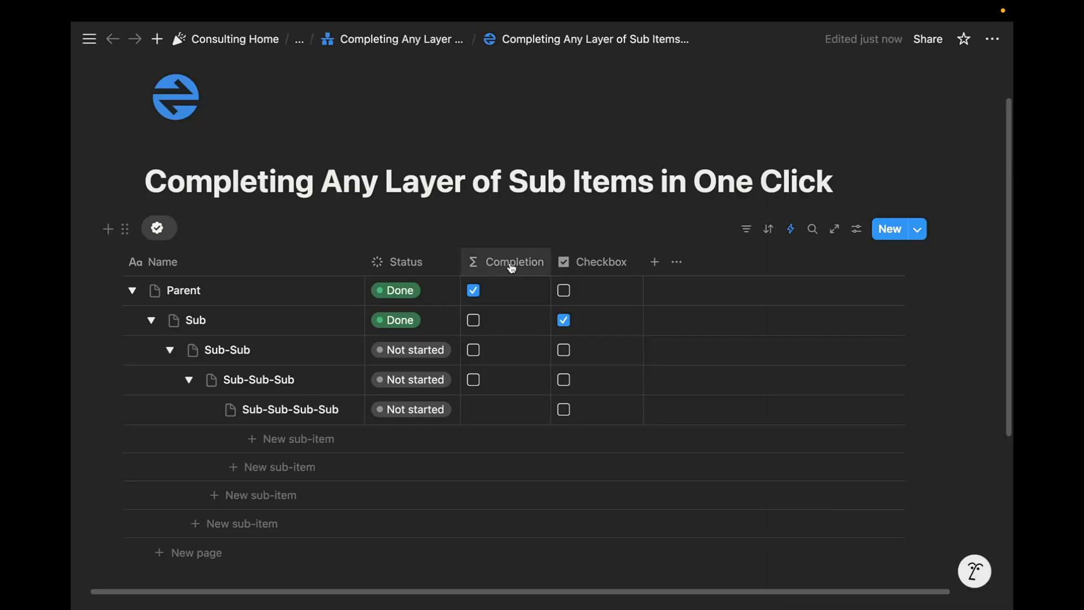
left_click(507, 299)
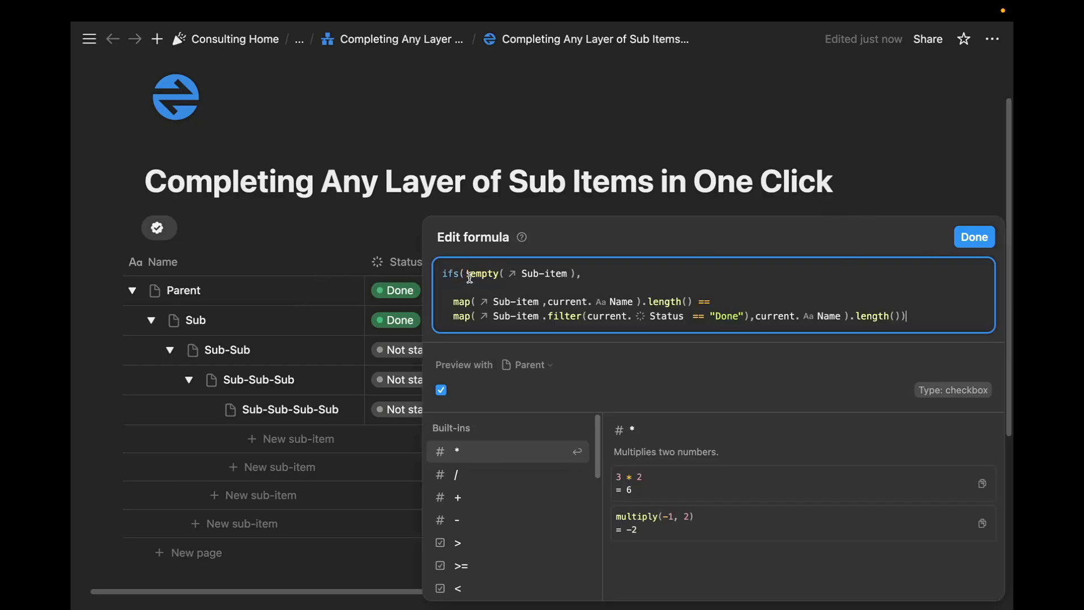
left_click(372, 214)
Step: Add a Formula property to the table, placed between Status and Completion, and narrow its column
left_click(650, 261)
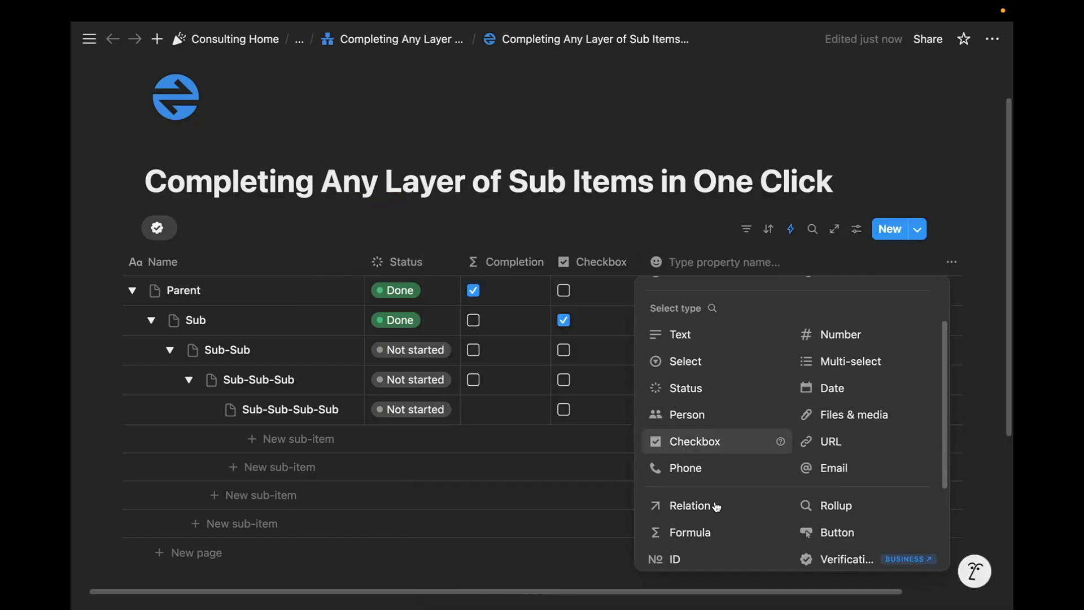
left_click(709, 532)
left_click_drag(694, 261, 531, 271)
left_click_drag(617, 265, 567, 266)
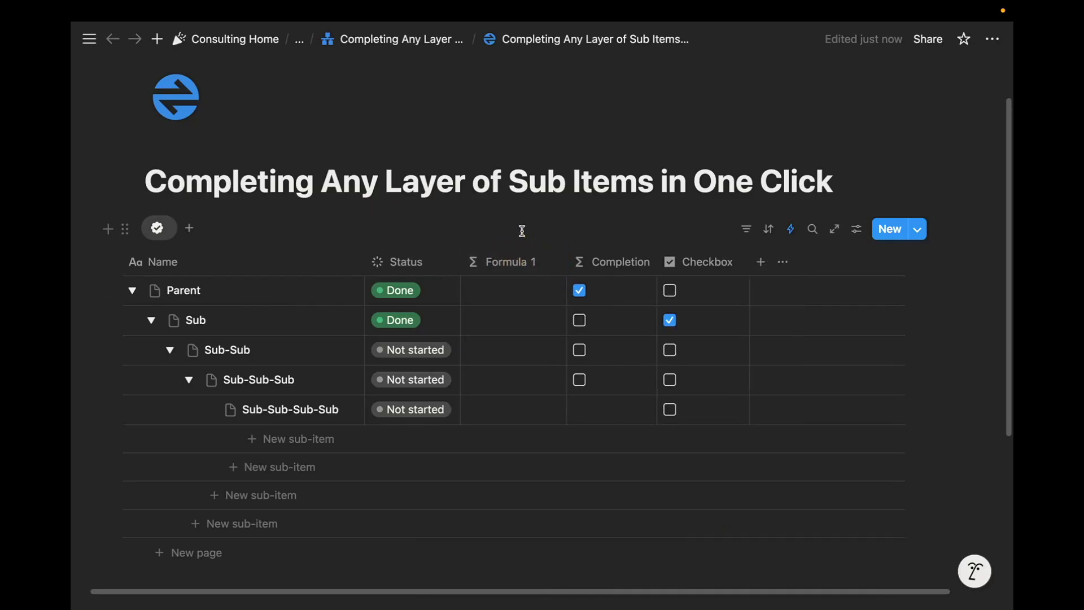
Step: Check the database's list of automations
scroll(522, 231, "down", 2)
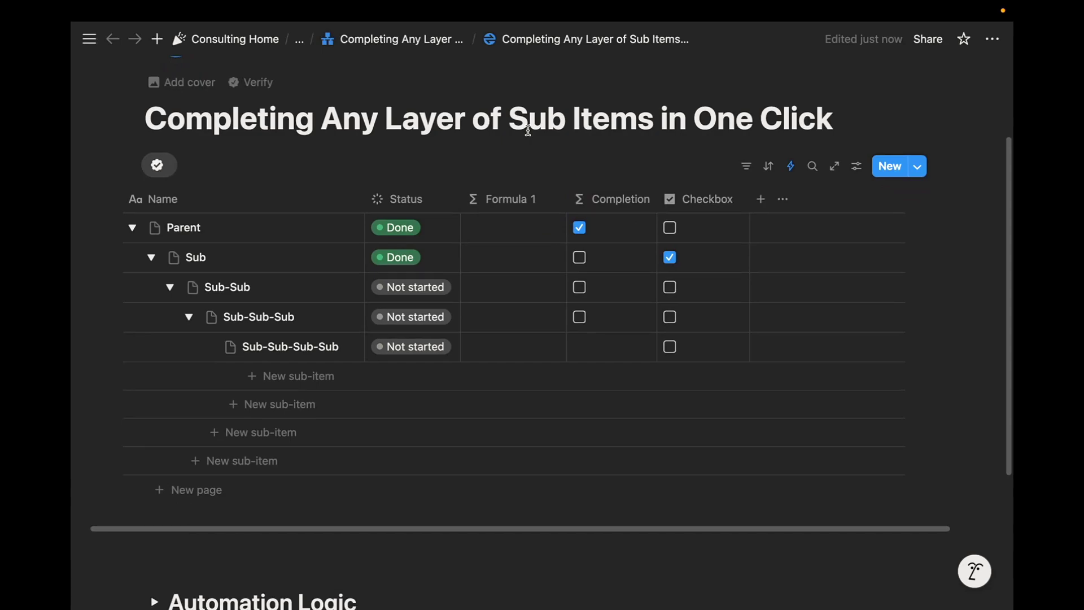
left_click(790, 166)
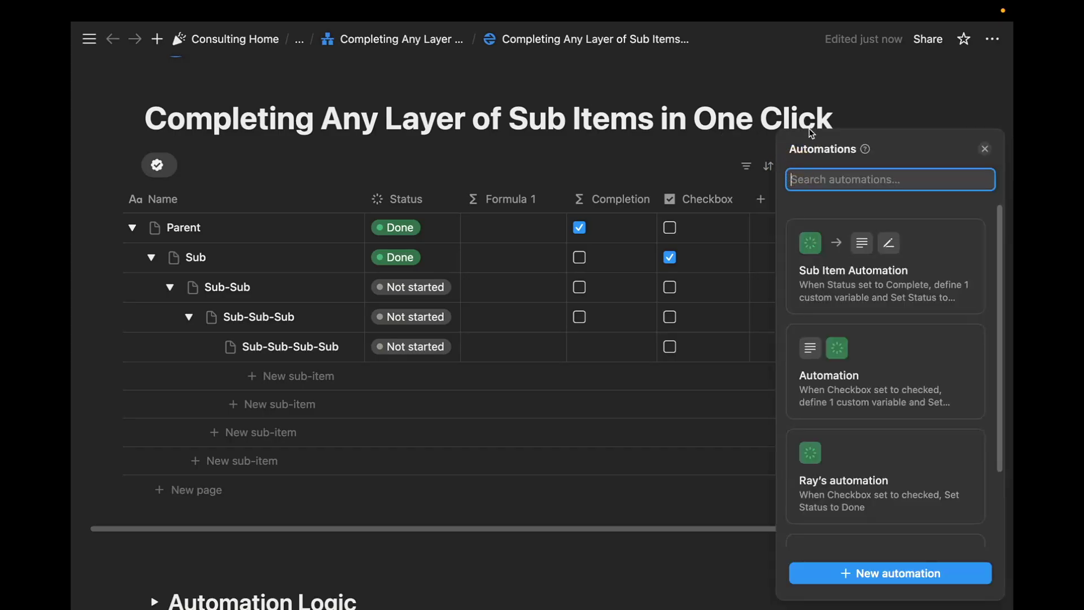
left_click(878, 102)
Step: Expand the Automation Logic section and examine its parent and sub-item completion diagram at full size
scroll(419, 179, "down", 5)
left_click(158, 394)
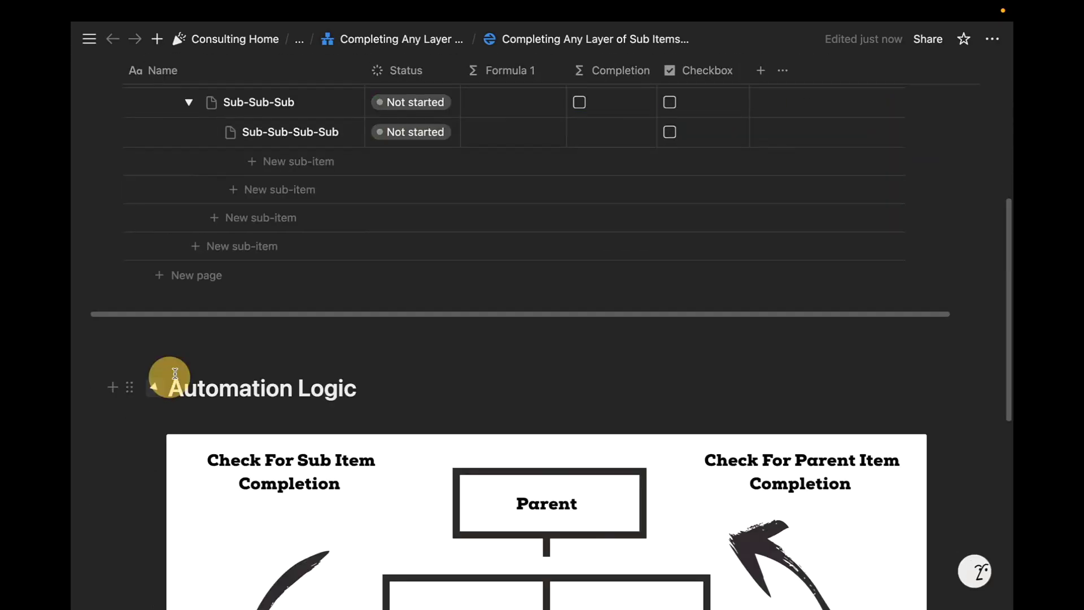
scroll(387, 333, "down", 7)
scroll(386, 333, "up", 3)
left_click(690, 301)
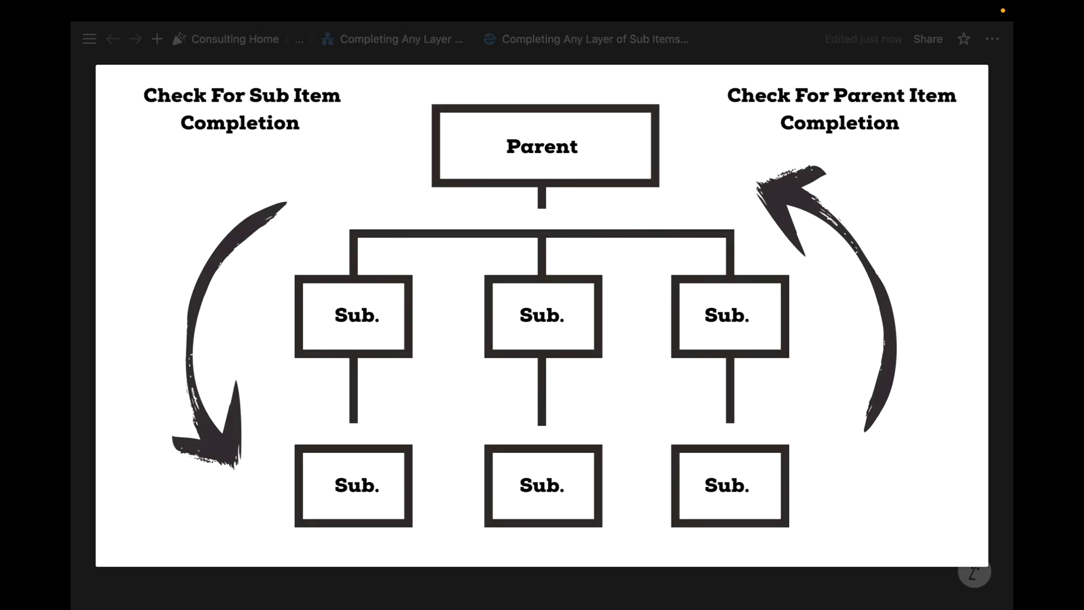
key("Escape")
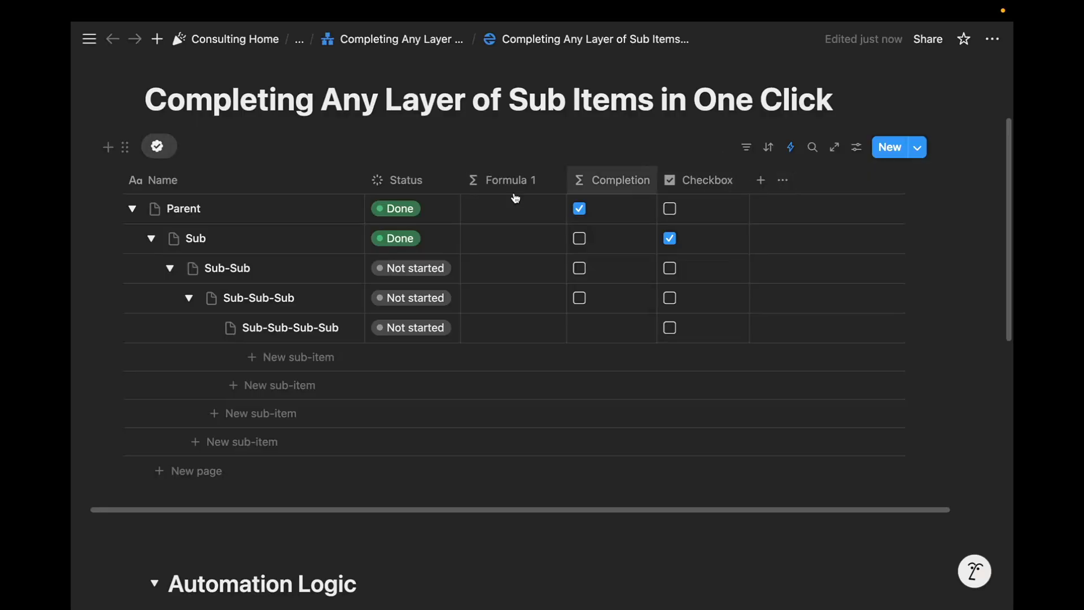
Step: Start a lets() formula in the Formula 1 property that defines the variable layer1 as the Sub-item property
left_click(551, 195)
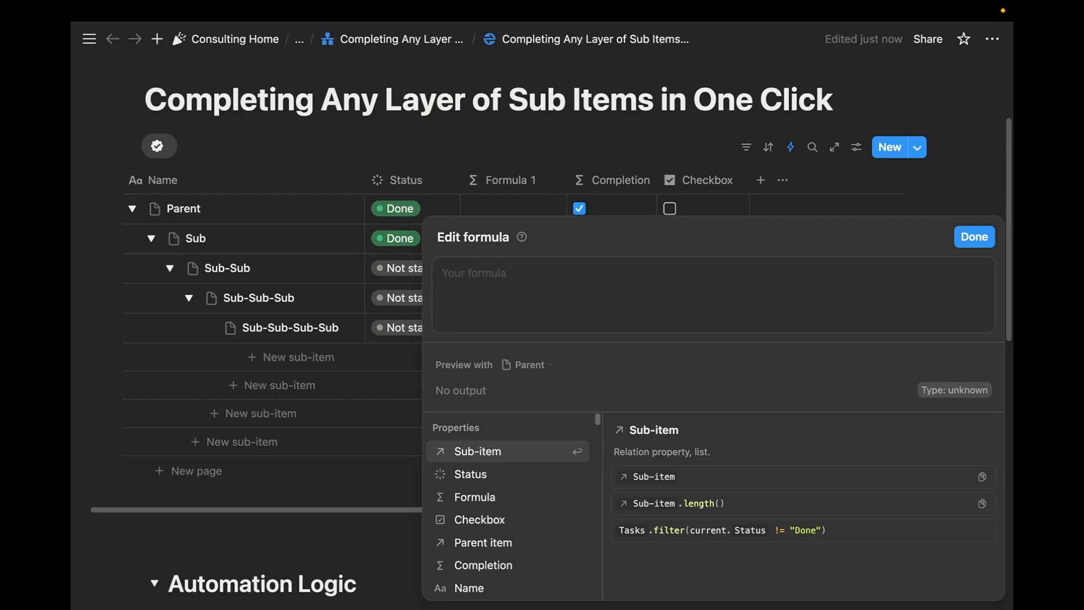
left_click(507, 300)
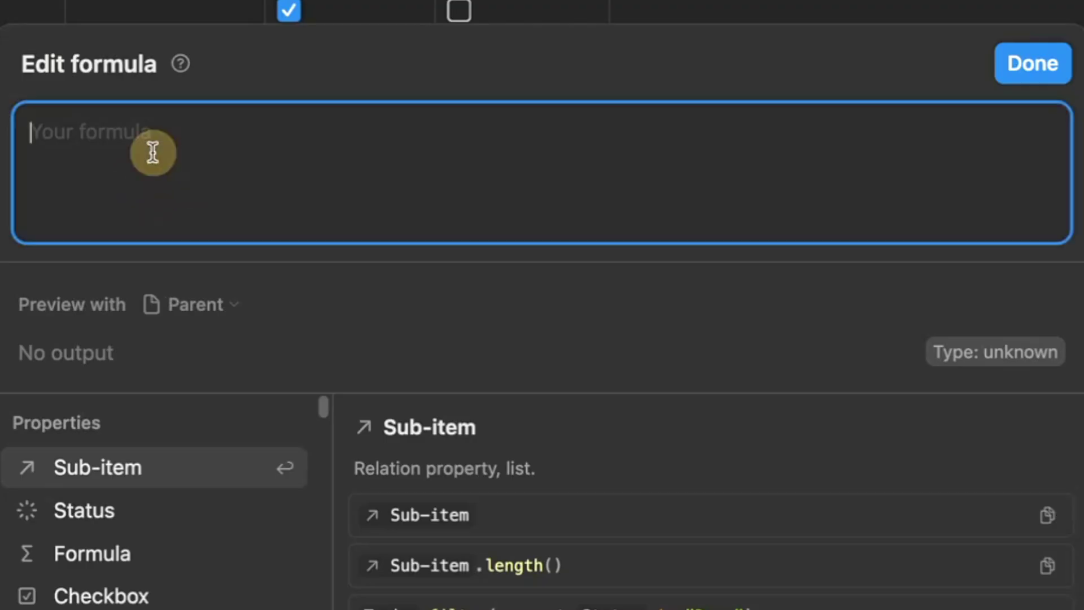
type("lets(layer1")
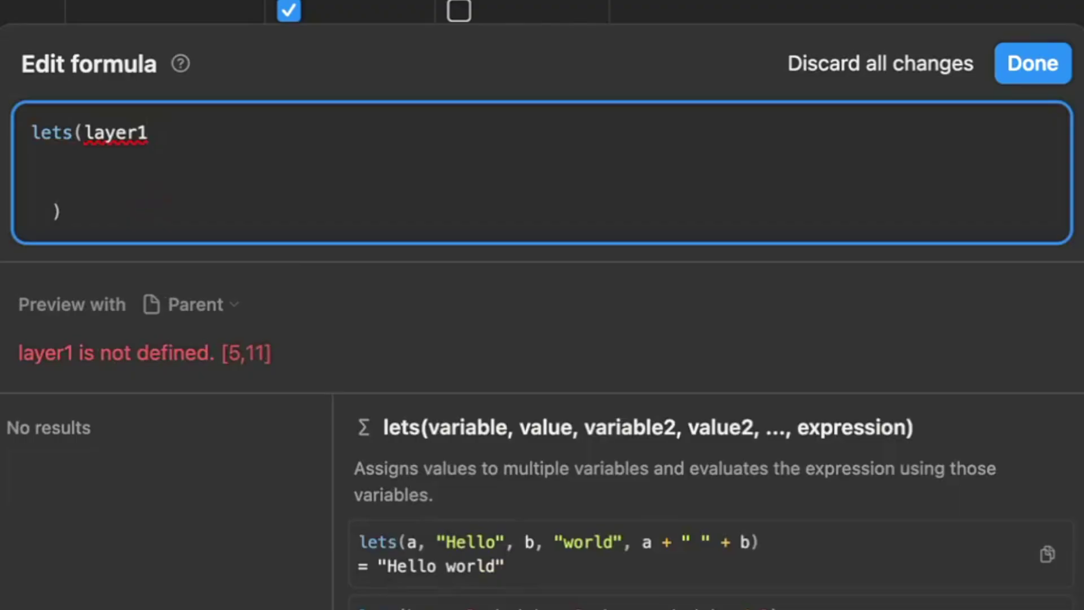
type(",sub")
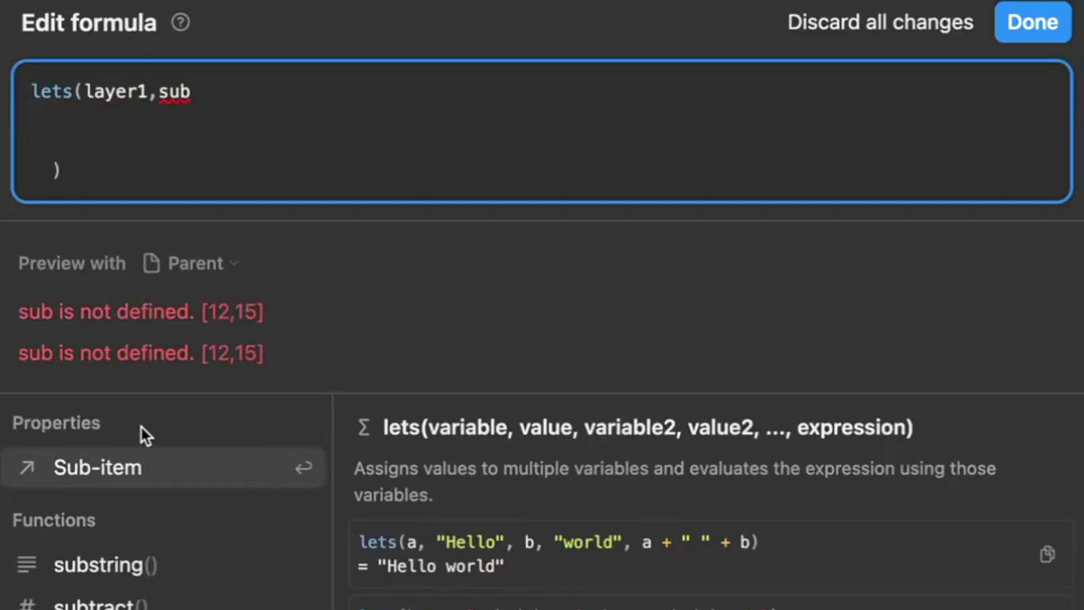
left_click(148, 452)
type(",")
key("Return")
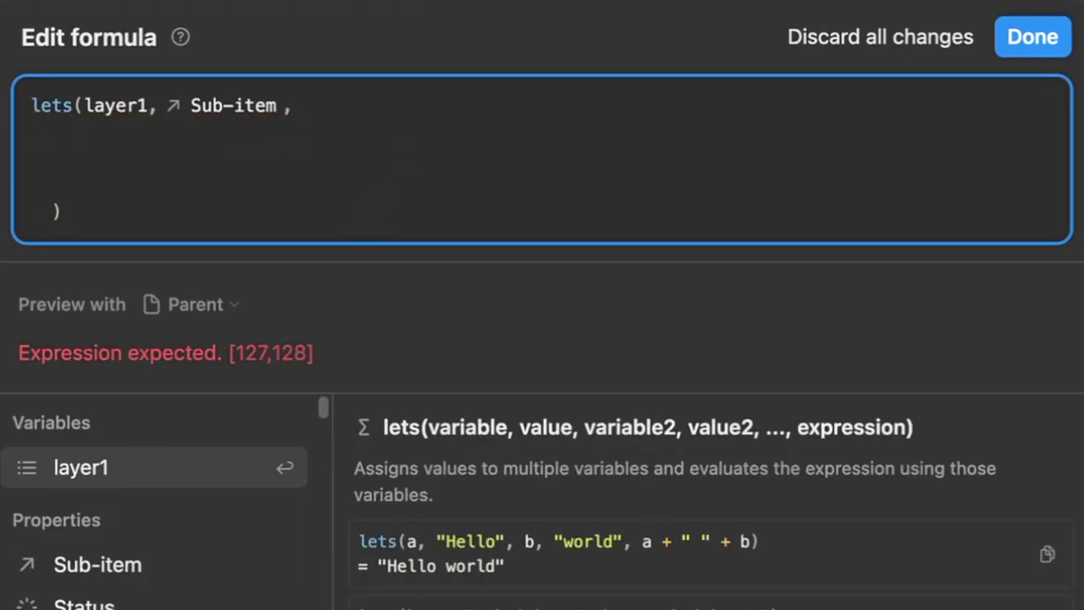
Step: Define a second variable layer2 in the formula as map(layer1,current.Sub-item)
type("layer2,")
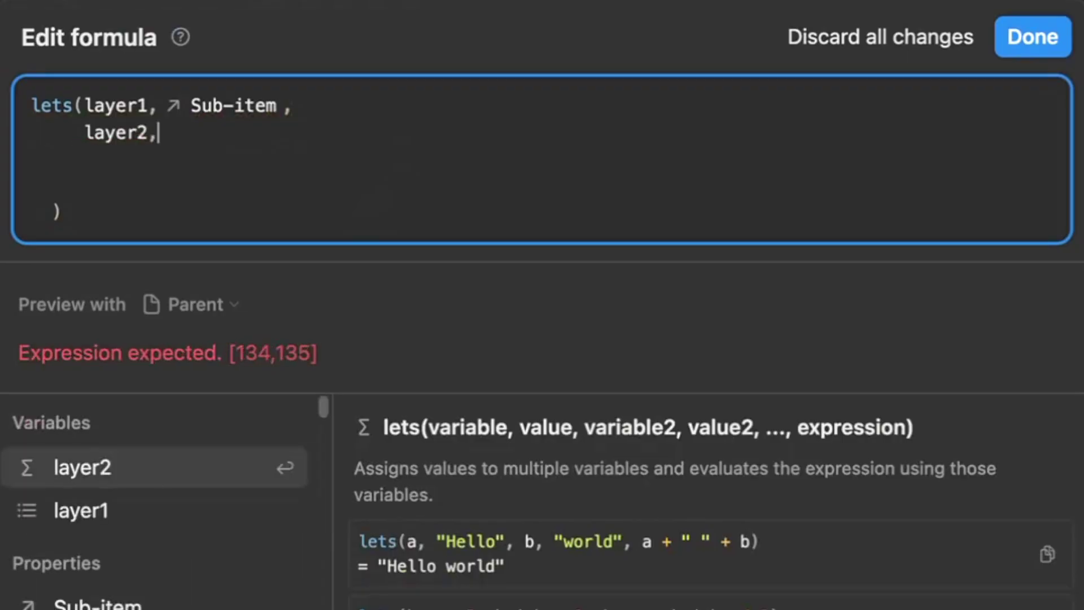
type("map(")
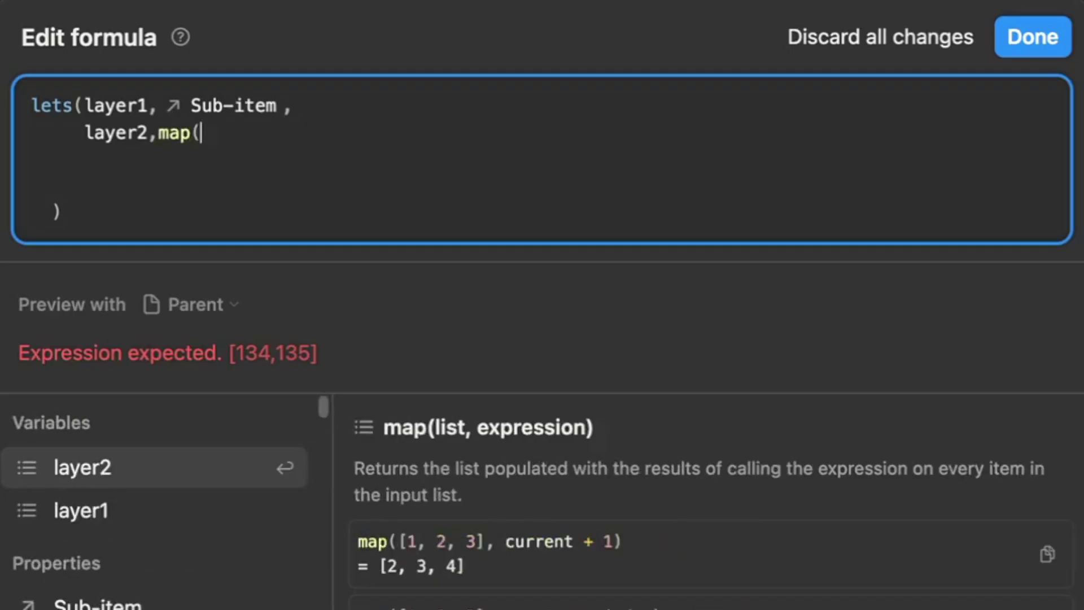
type("layer1,current.")
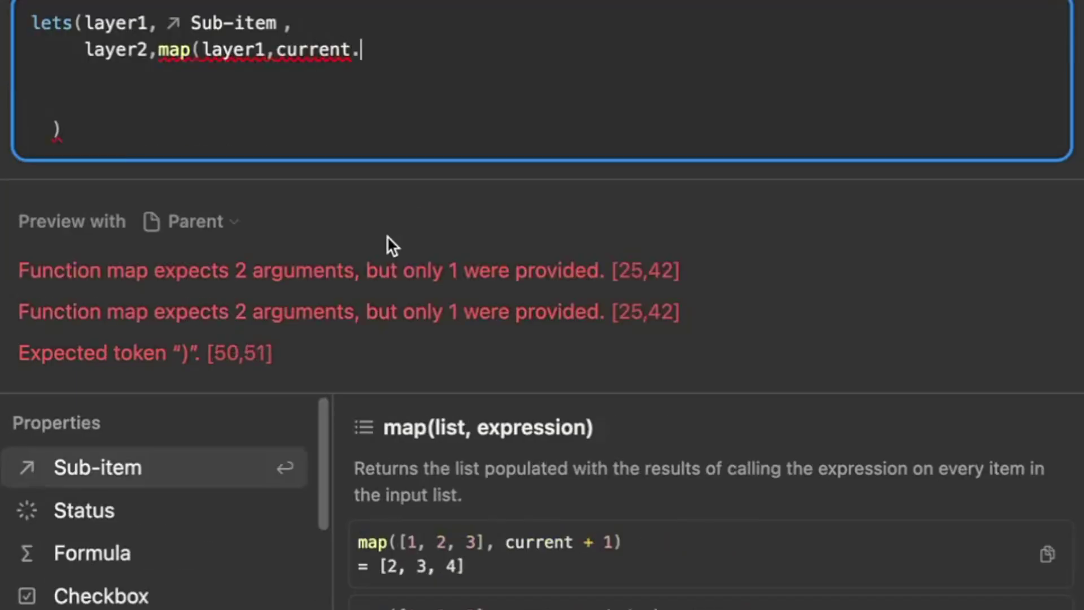
left_click(186, 479)
type("),")
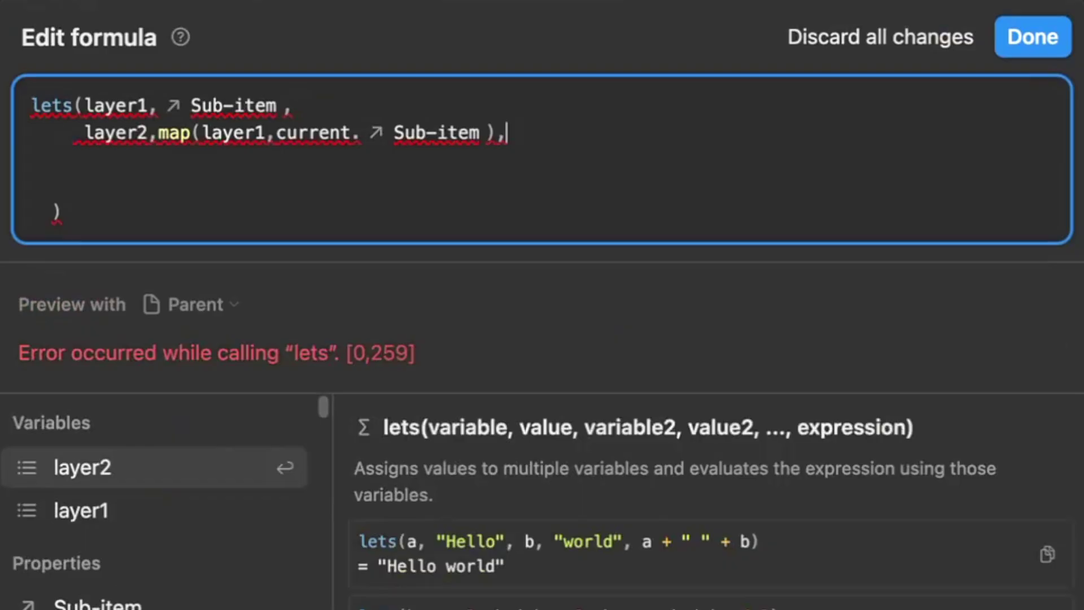
Step: Make layer2 the expression the lets() formula returns, and save the formula
left_click(220, 169)
type("lay")
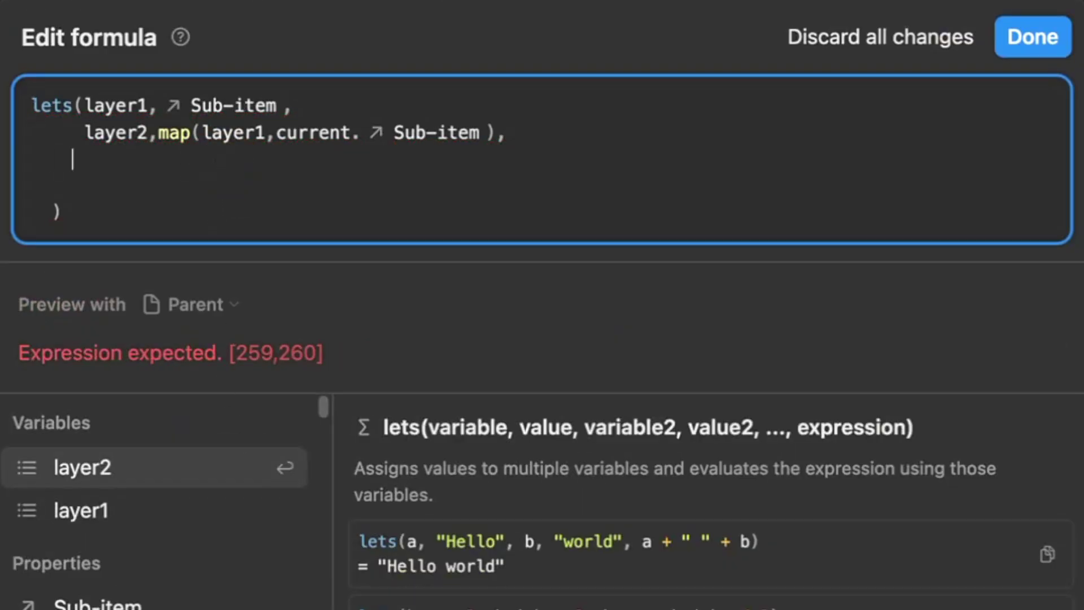
key("Return")
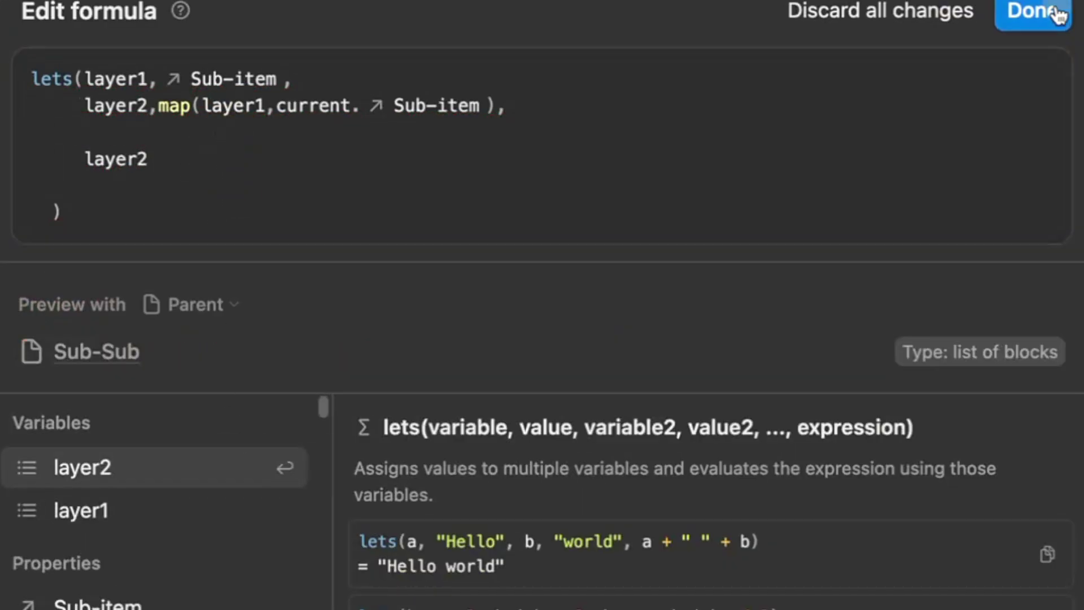
left_click(1034, 37)
left_click_drag(960, 40, 1070, 8)
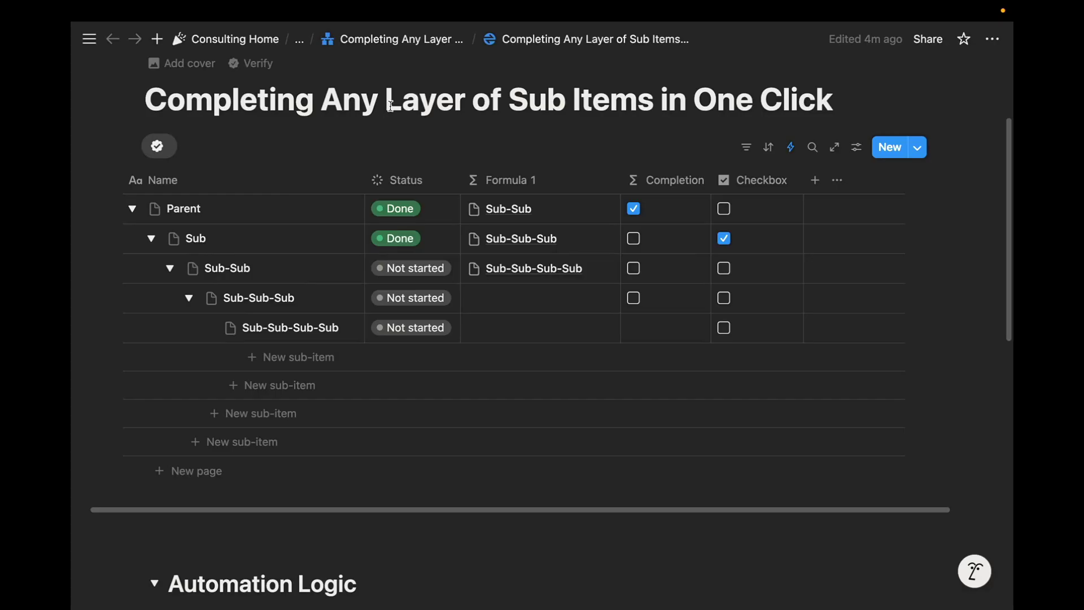
Step: Compare the Formula 1 formula with the Completion formula of the Parent row
left_click(525, 209)
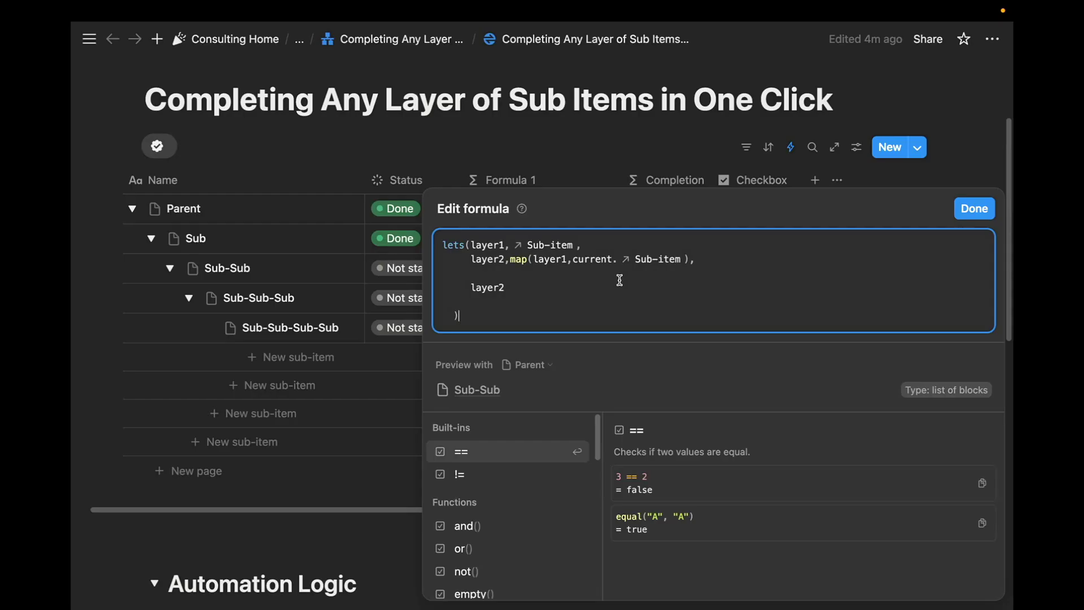
left_click(732, 264)
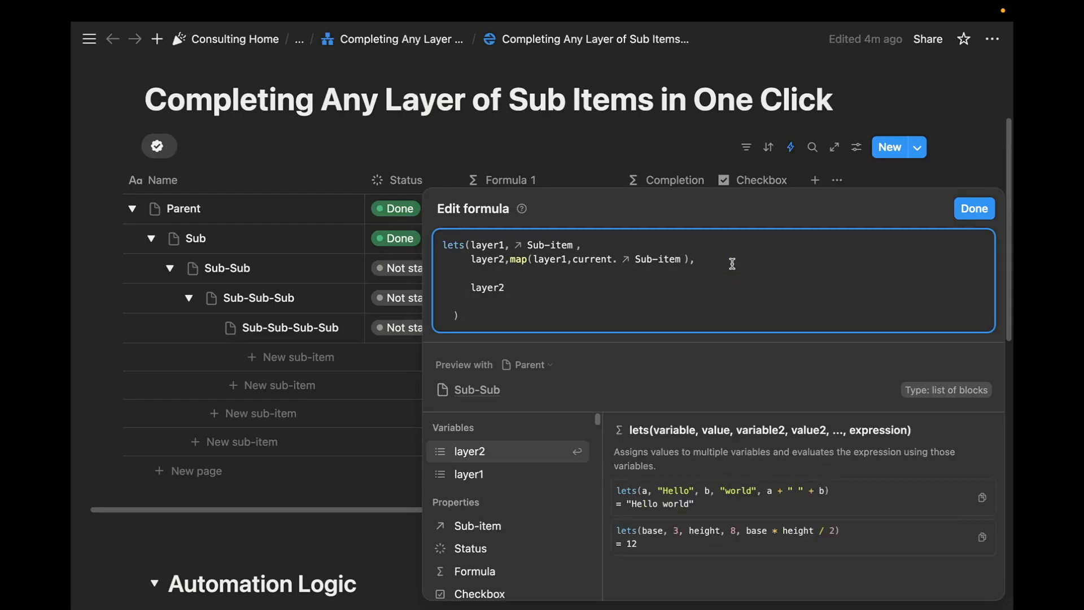
key("Escape")
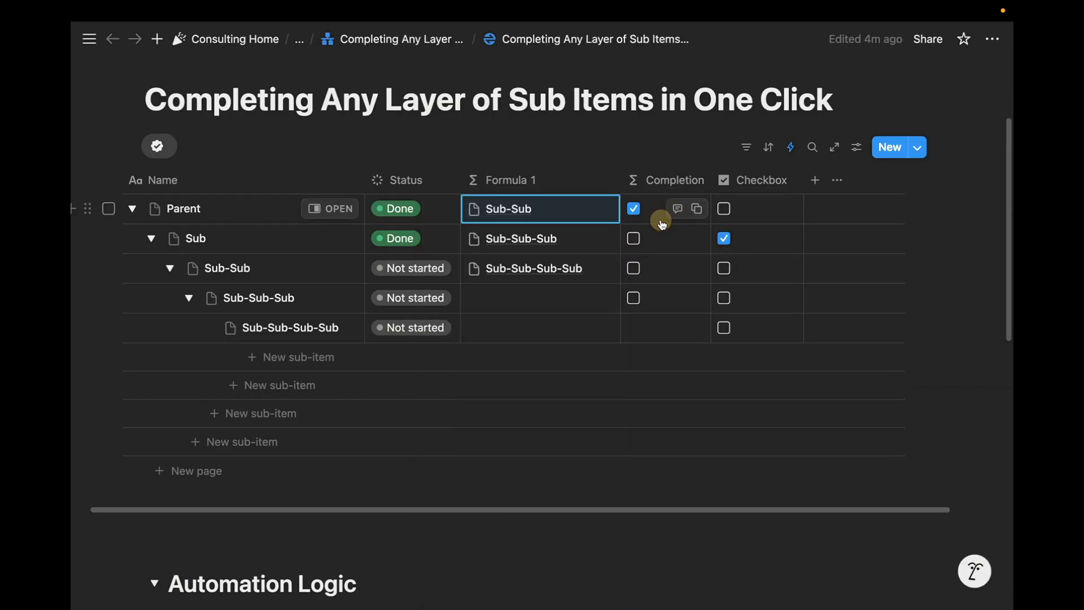
left_click(657, 218)
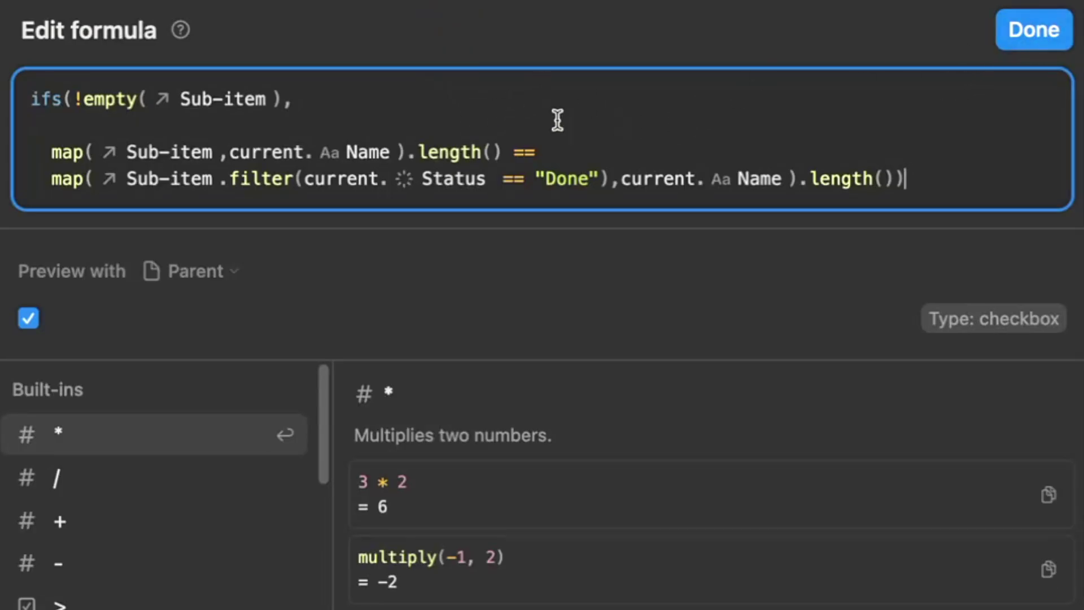
left_click(1034, 30)
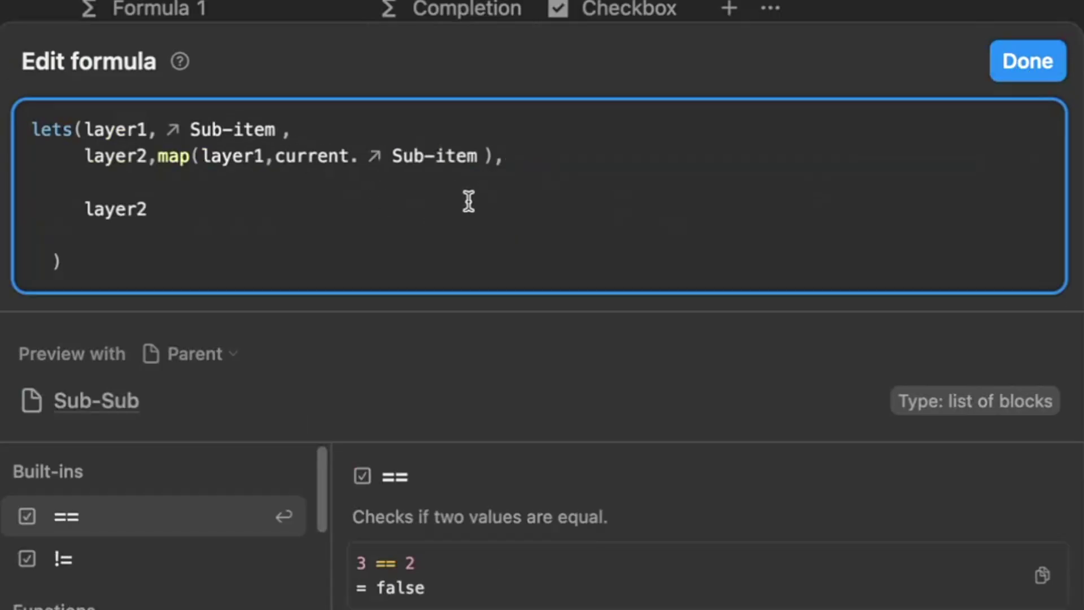
Step: Append .length() to the map() expression of layer2 in the Formula 1 formula
left_click(497, 155)
type(".length")
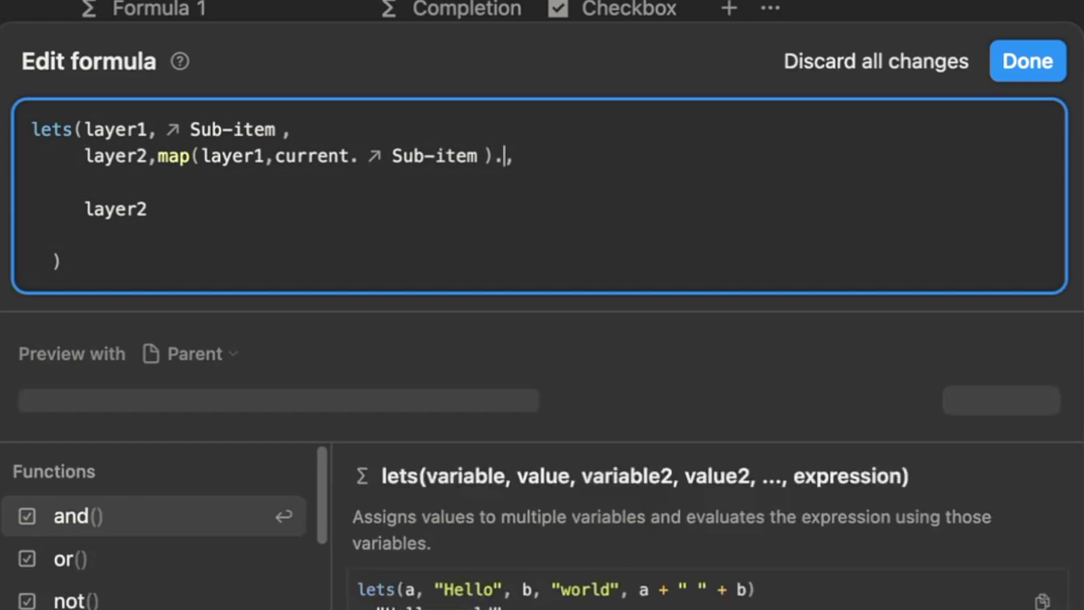
type("()")
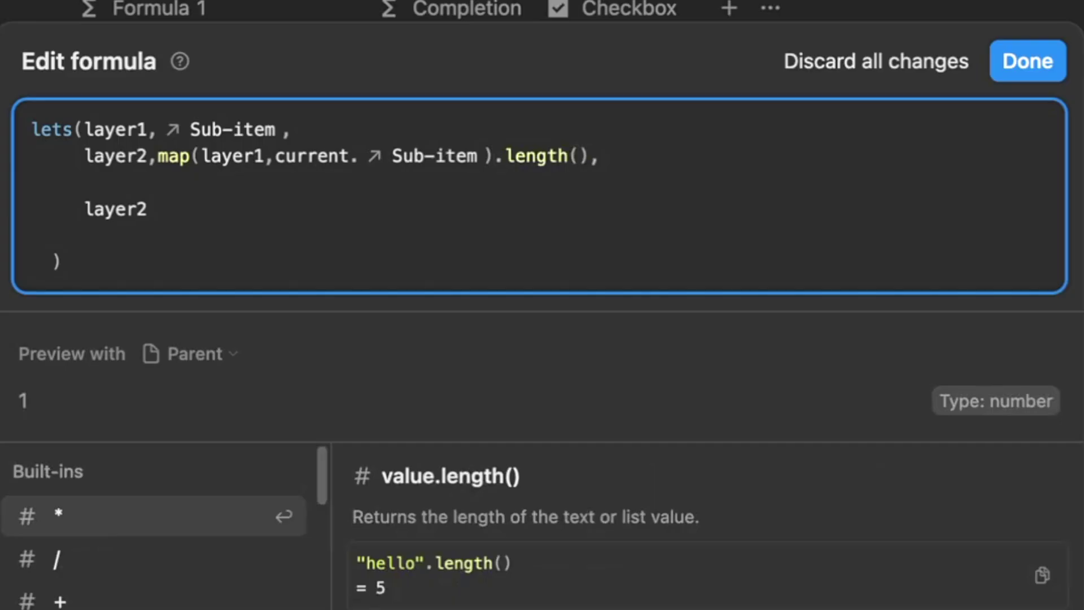
Step: Add a layerc variable below layer2 in the formula, starting with map(layer1.filter(current.Status=="Done")
left_click(655, 159)
key("Return")
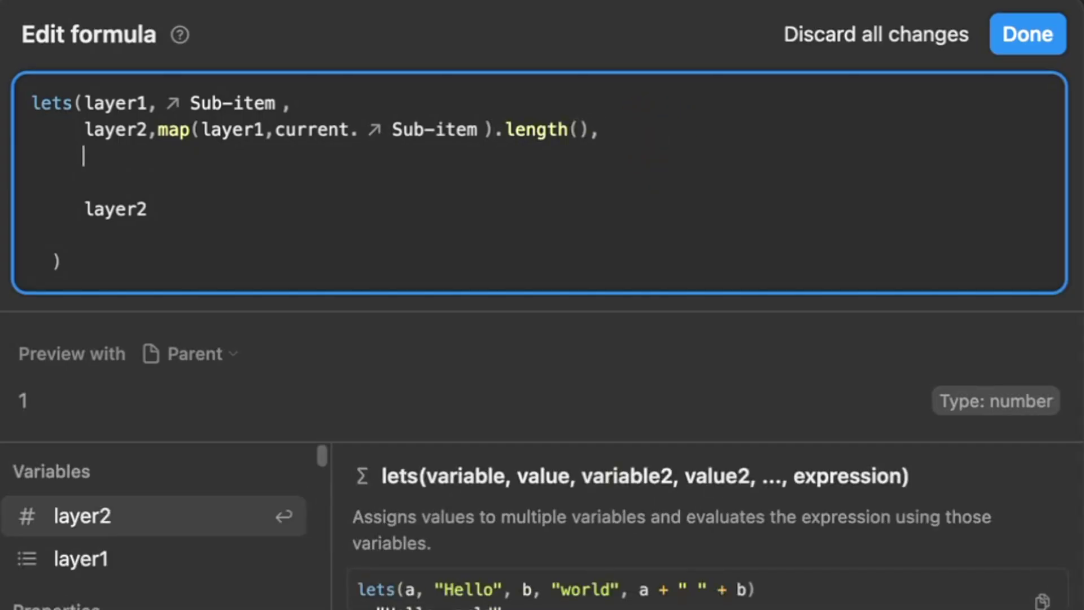
type("lay")
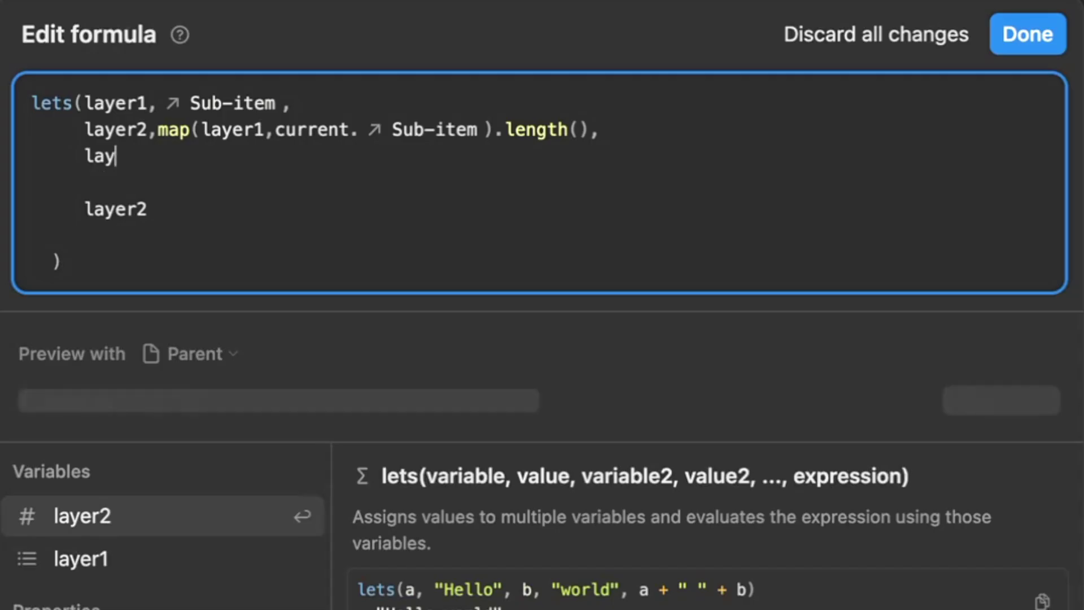
type("erc")
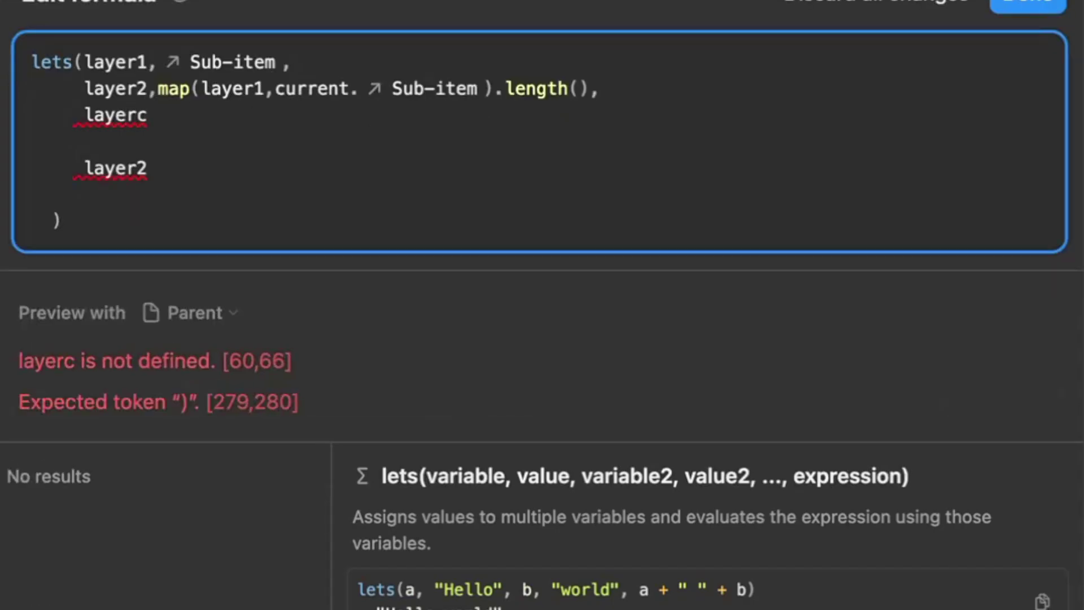
type(",map")
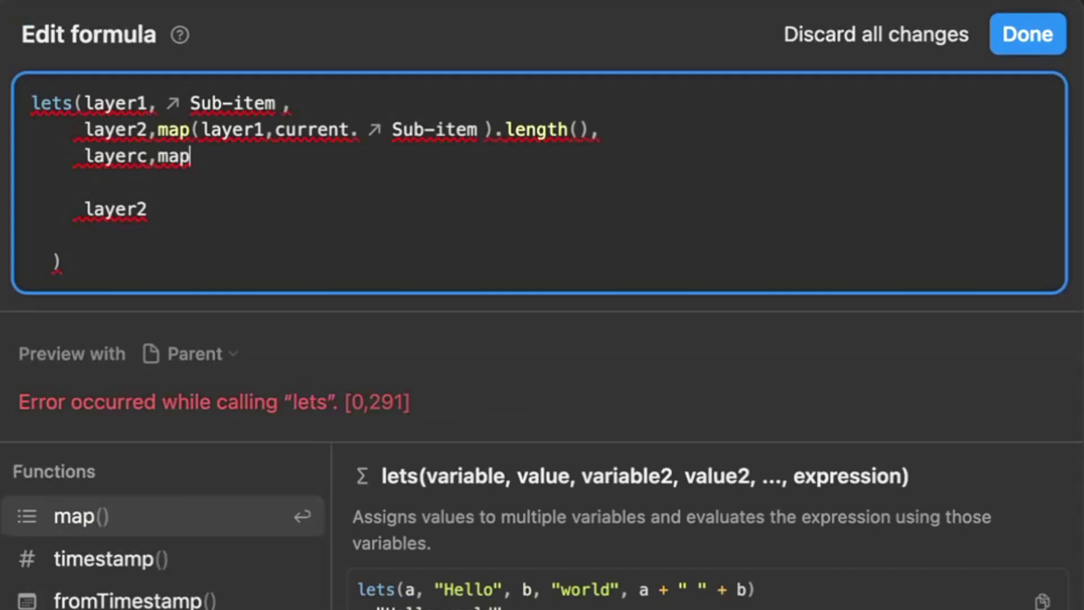
type("(layer1")
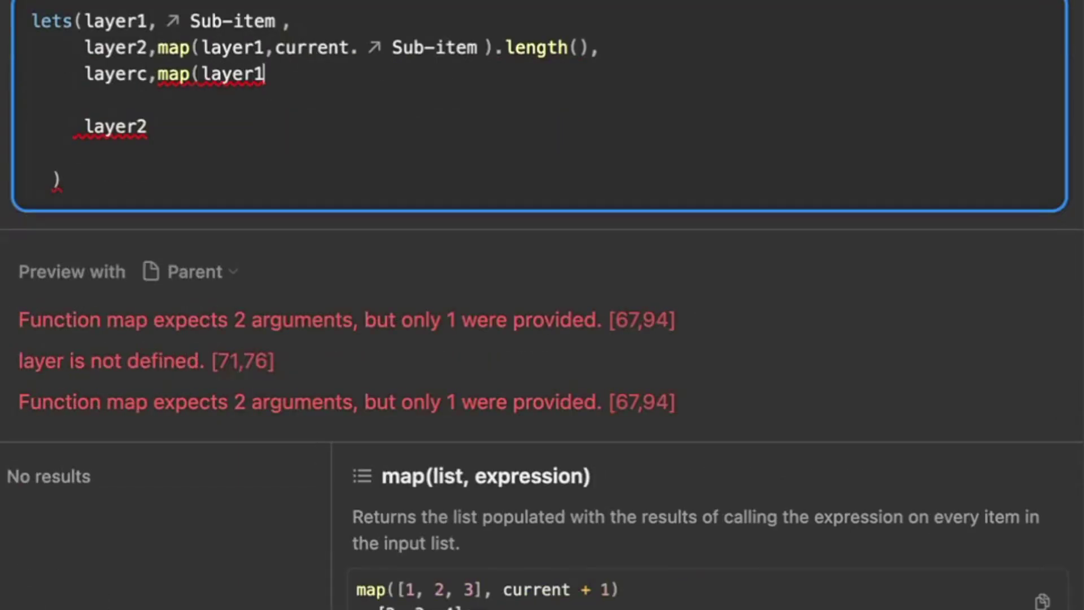
type(".f")
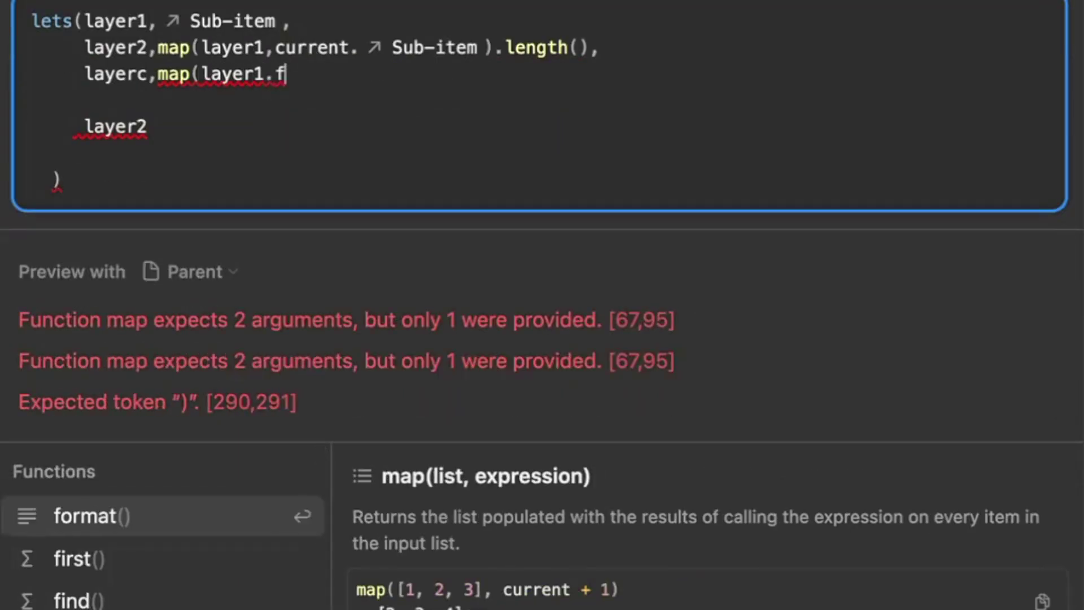
type("ilter(cu")
type("rrent.statu")
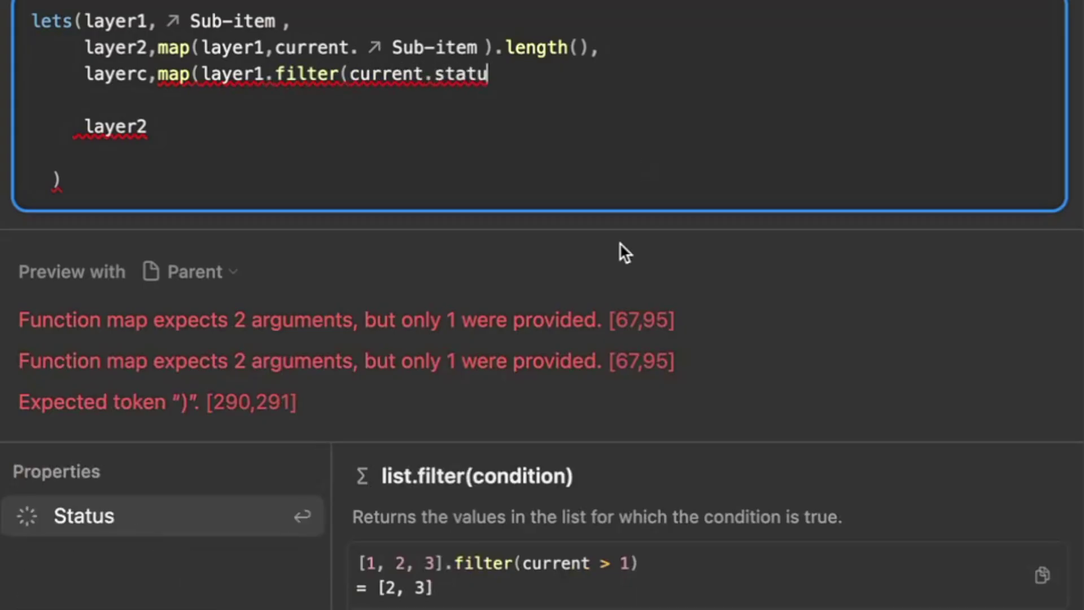
key("Return")
type("=")
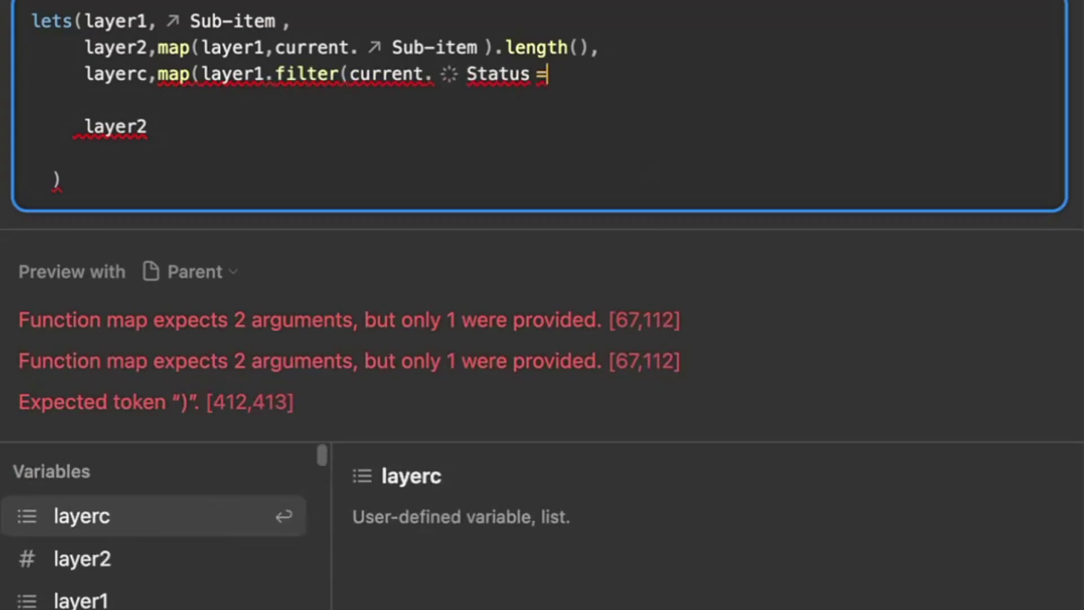
type("=\"Done\"),curr")
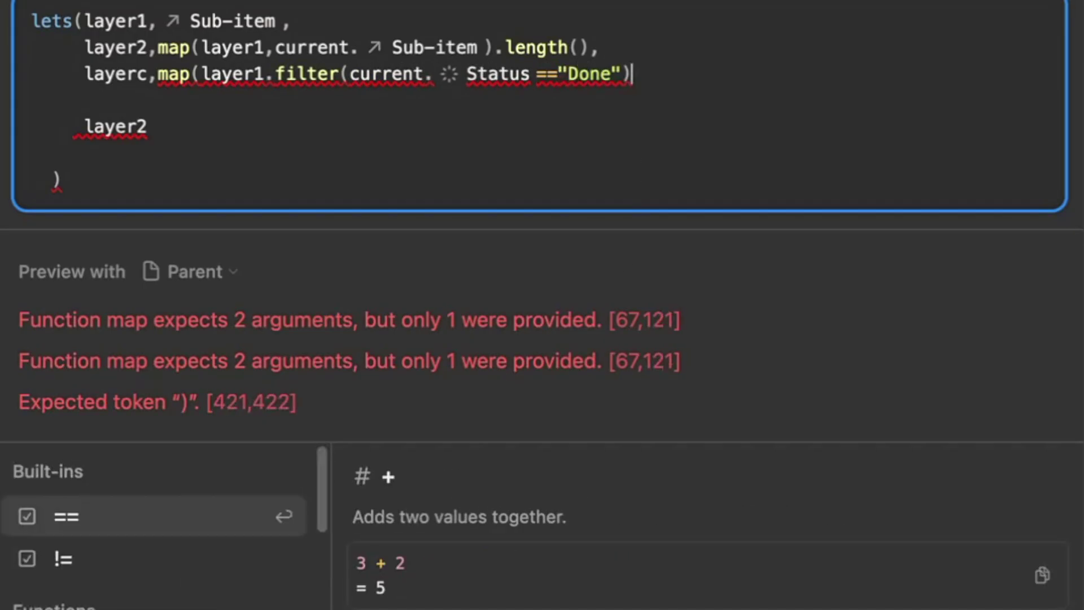
Step: Complete the layerc map() with current.Name as its expression, then append .length() and a separating comma
type("ent.name")
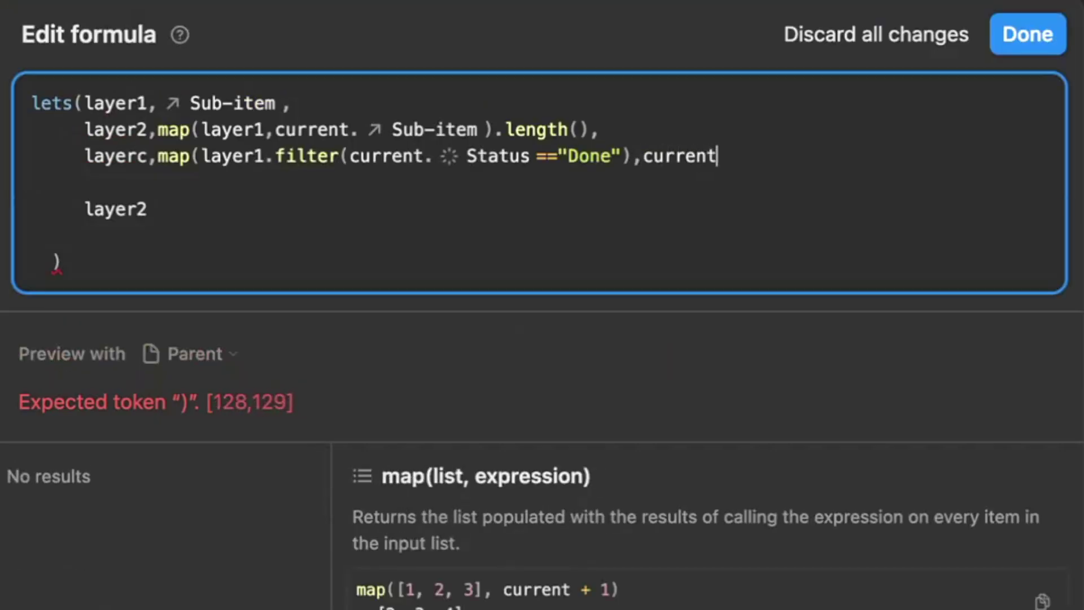
key("Return")
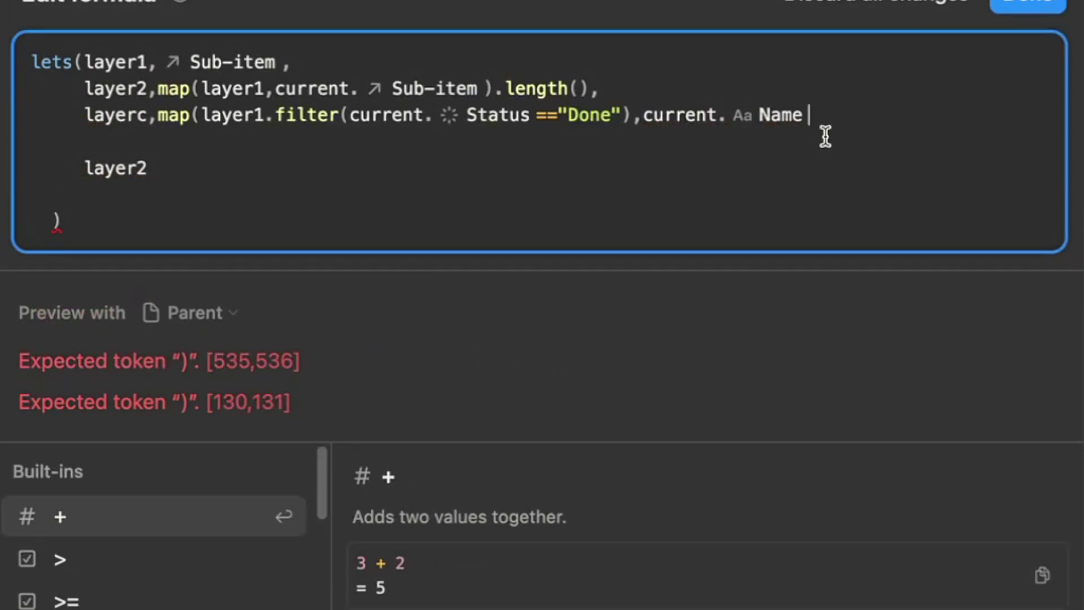
type(").le")
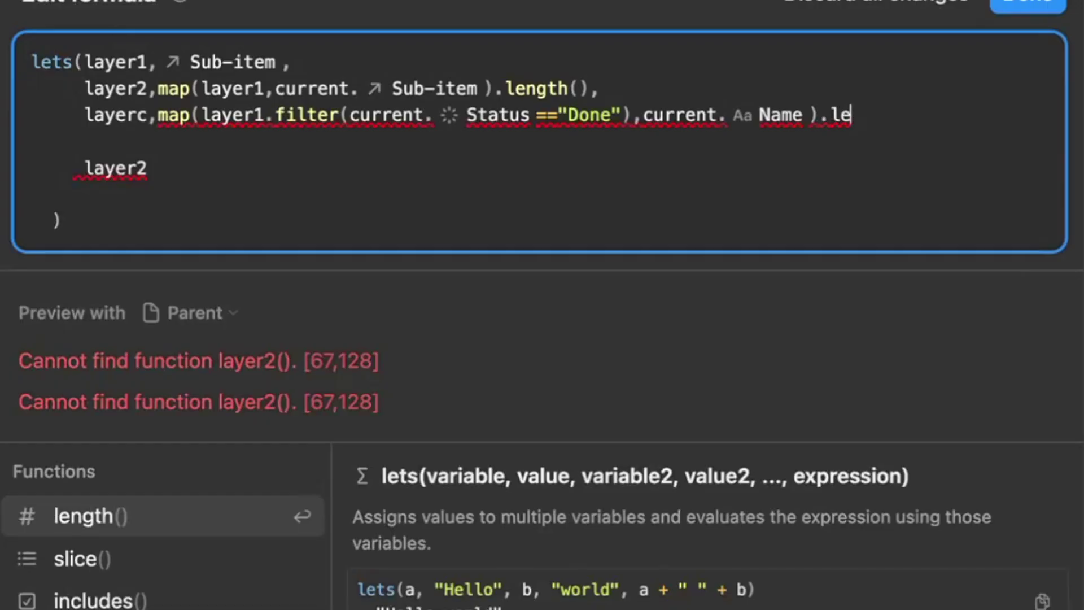
key("Return")
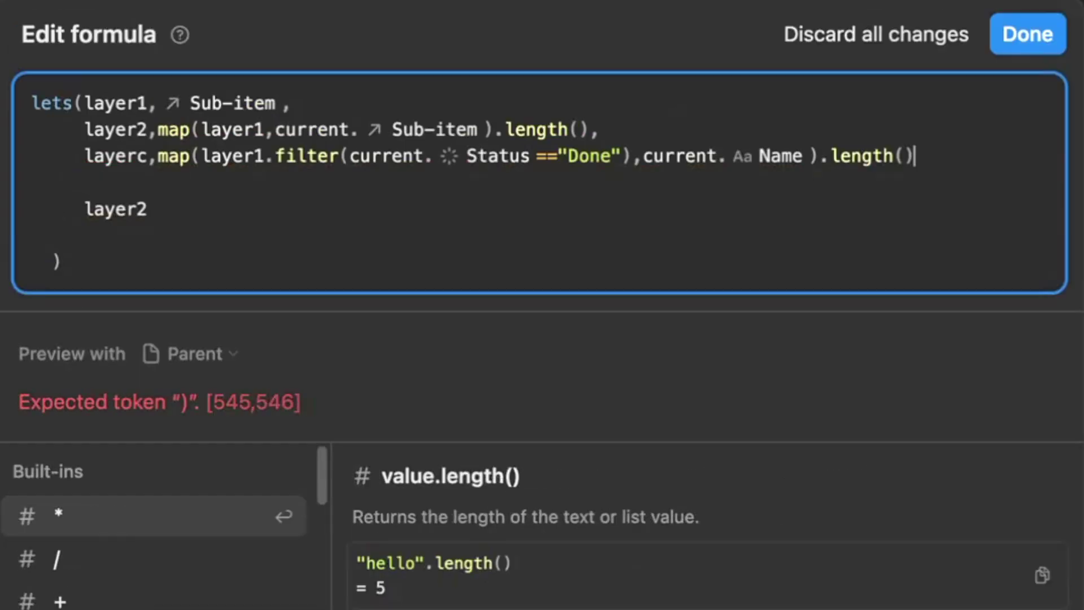
type(",")
Step: Replace the expression returned by the lets() formula with the comparison layer2 == layerc
left_click_drag(266, 156, 632, 160)
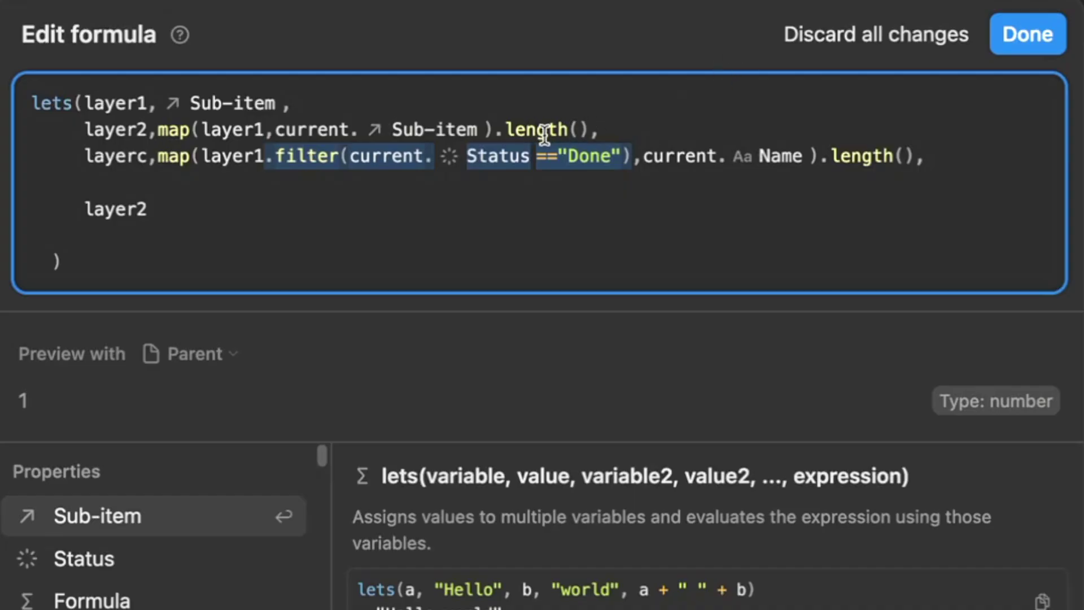
left_click(259, 201)
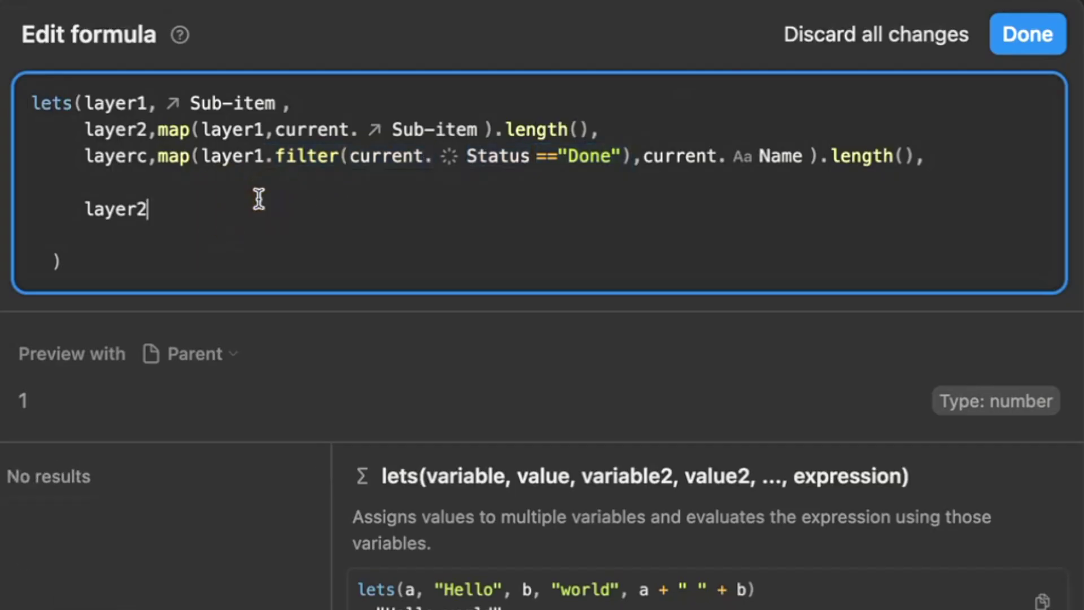
key("alt+BackSpace")
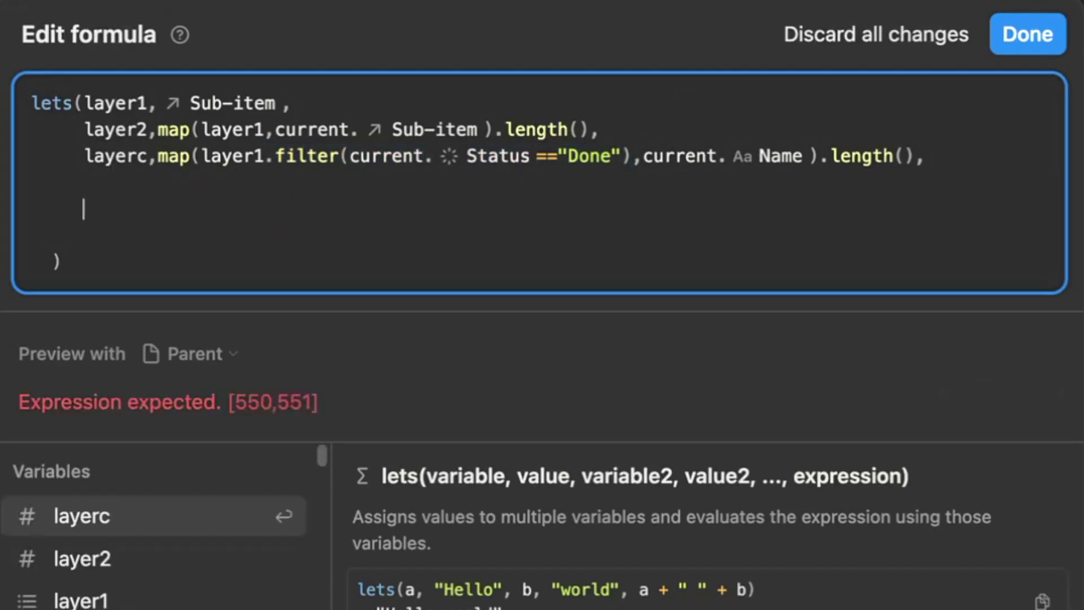
type("layer2 == layer")
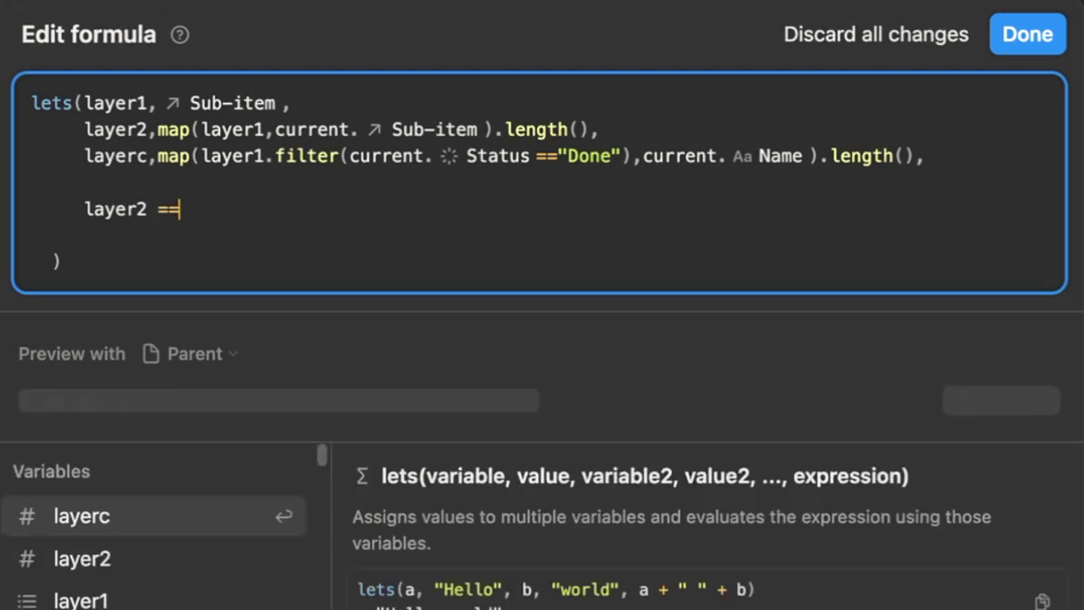
type("c")
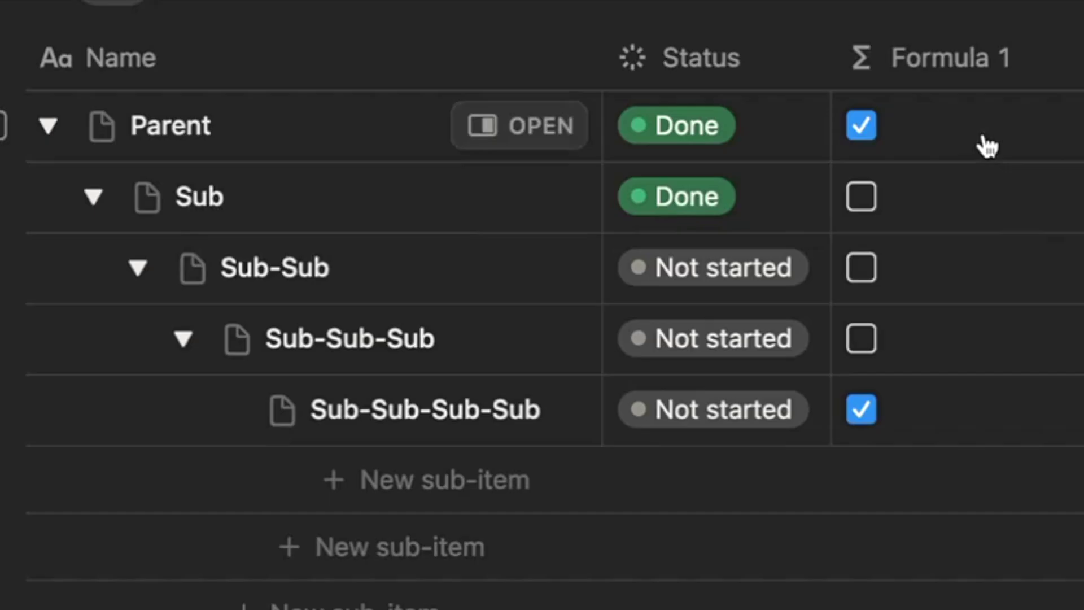
Step: Reopen the Formula 1 formula and insert an ifs() with the condition !empty(Sub-item) before the map() of layer2
left_click(523, 217)
key("Escape")
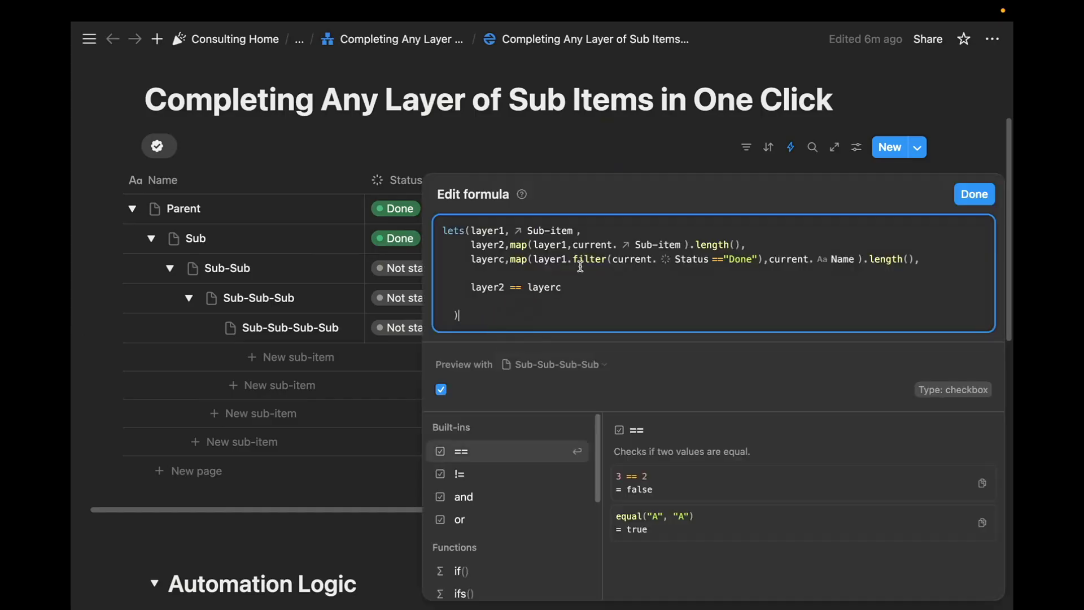
left_click(510, 245)
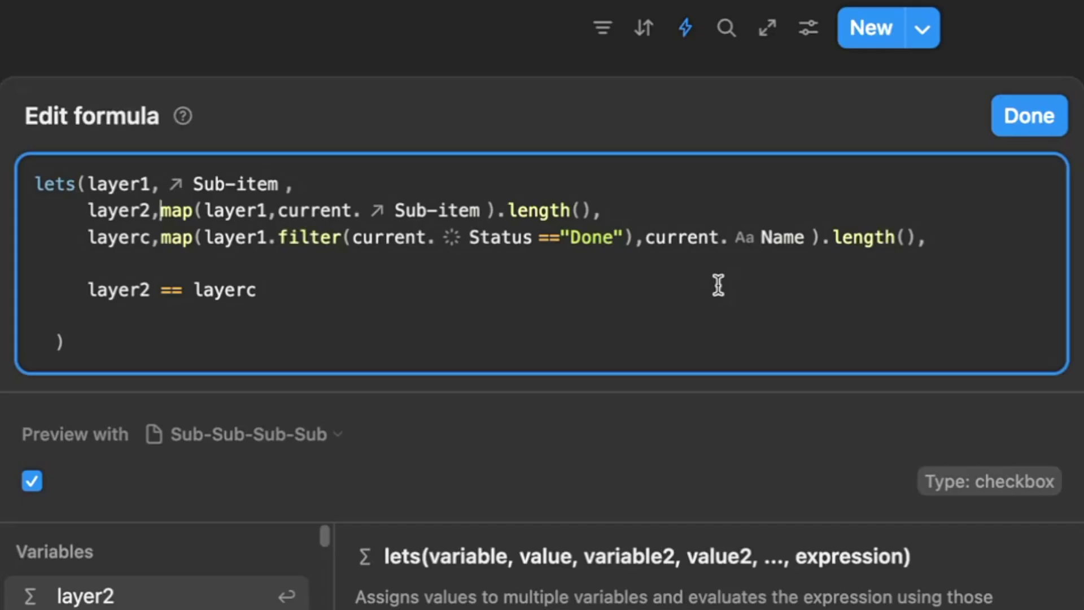
type("ifs(")
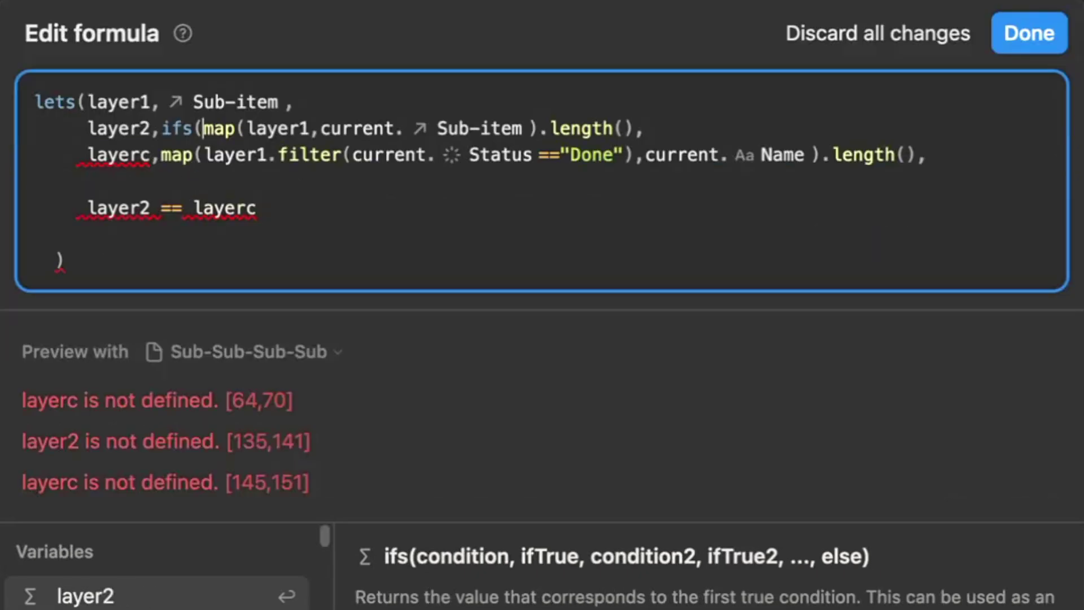
type("!empty(sub")
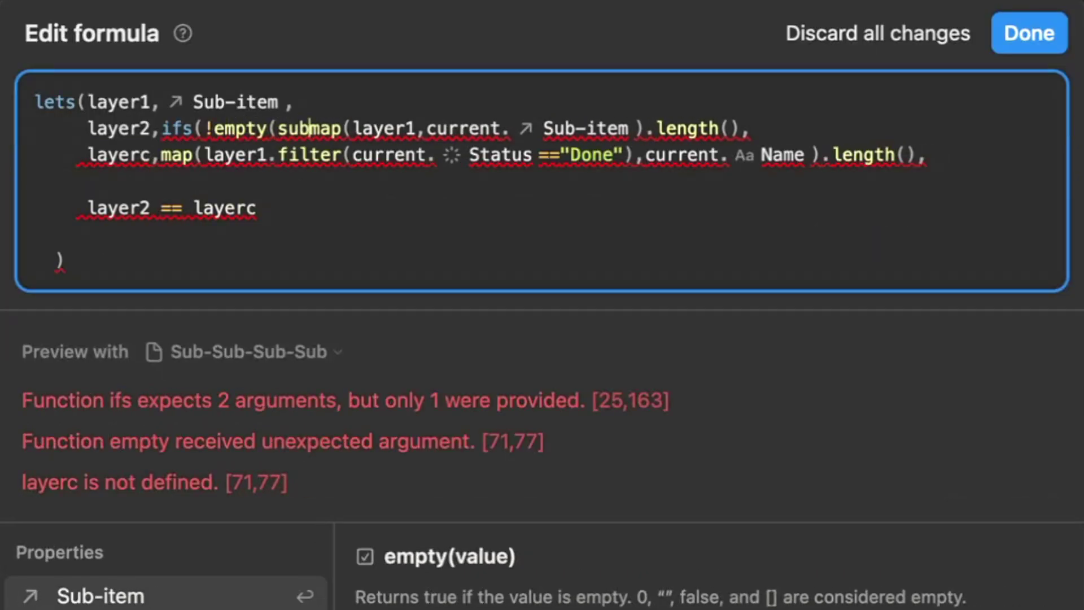
type("-")
key("Return")
type(")")
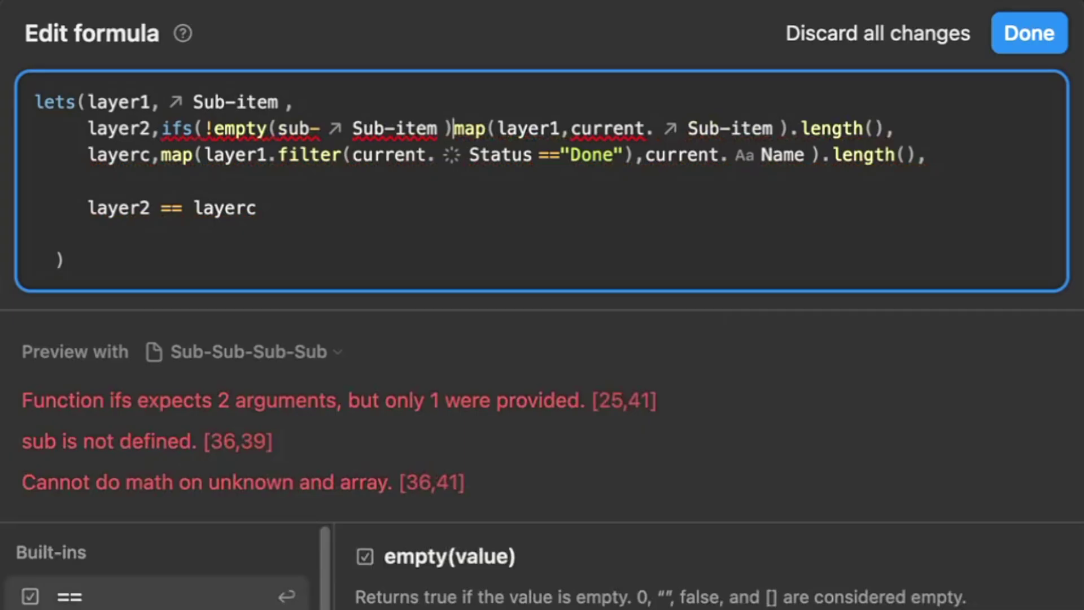
type(",")
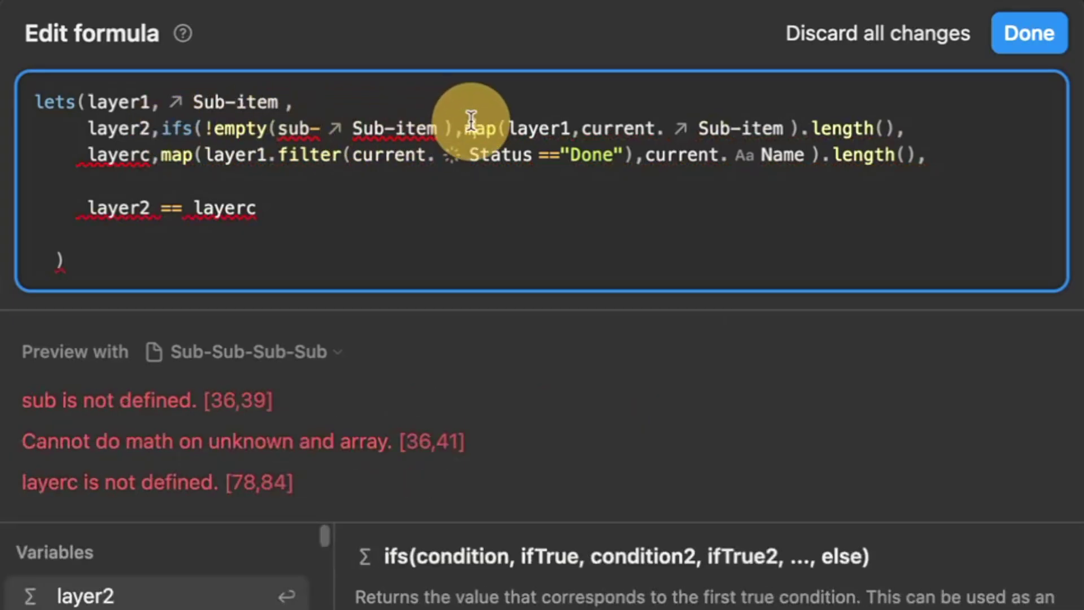
Step: Remove the stray sub- text inside empty(), close the ifs() after layer2's .length(), and save the formula
left_click(321, 122)
key("BackSpace")
key("BackSpace")
key("BackSpace")
key("BackSpace")
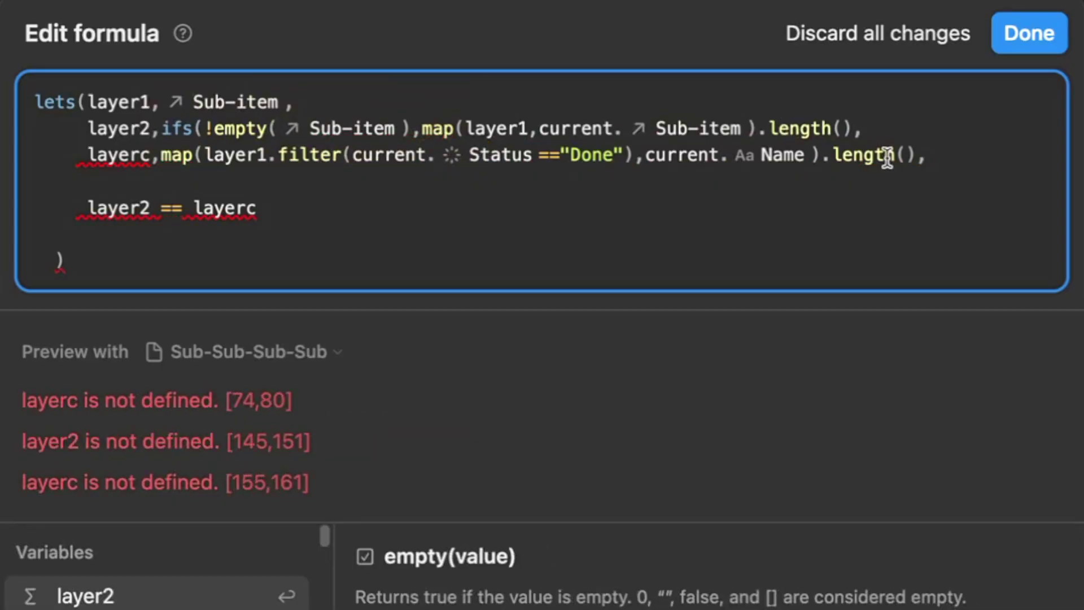
type(")")
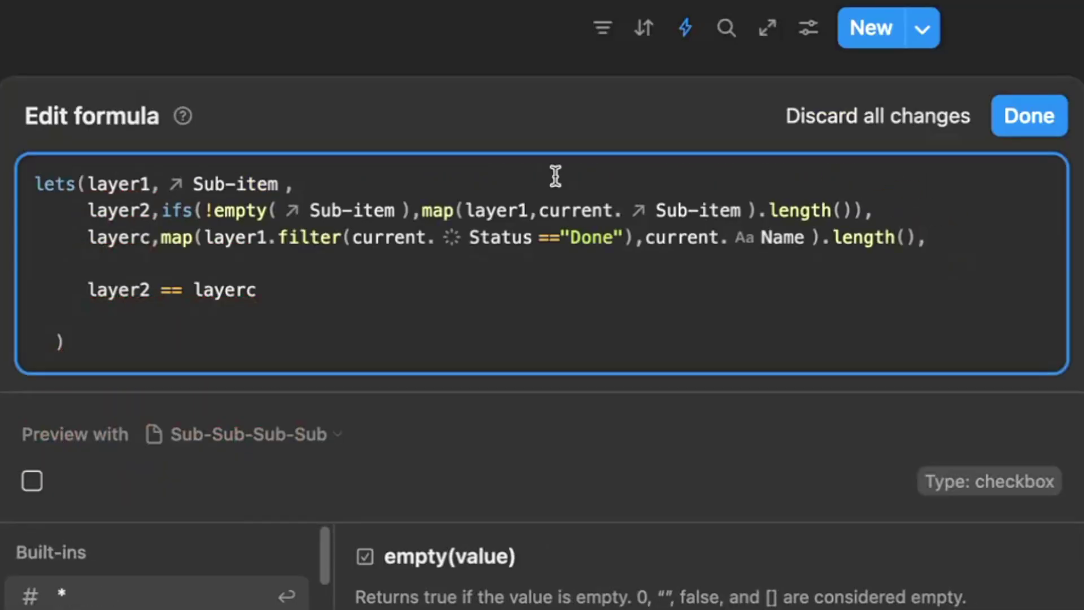
left_click(1040, 127)
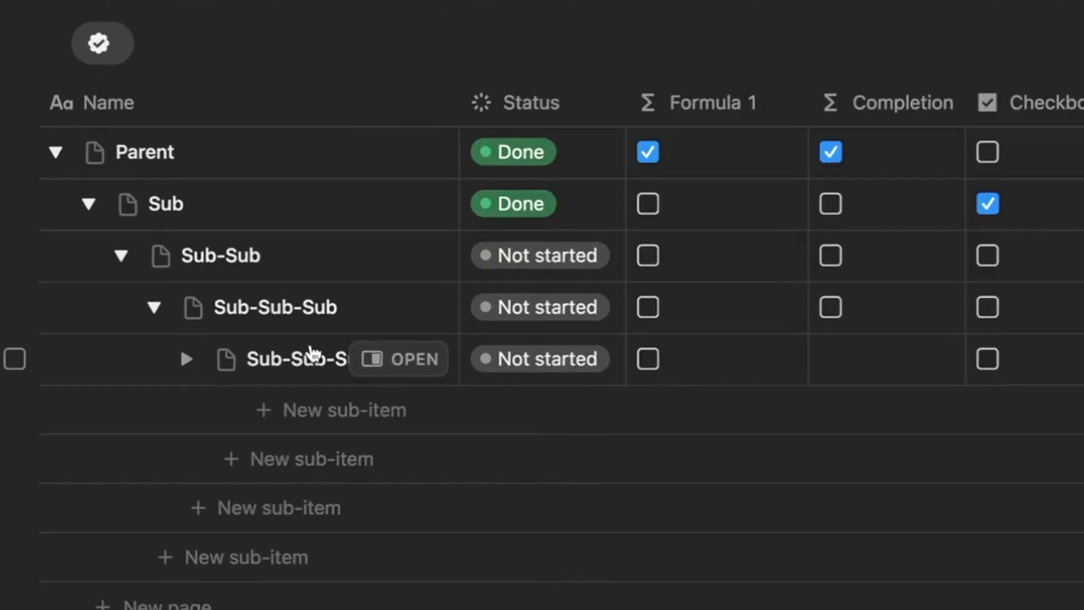
left_click(198, 375)
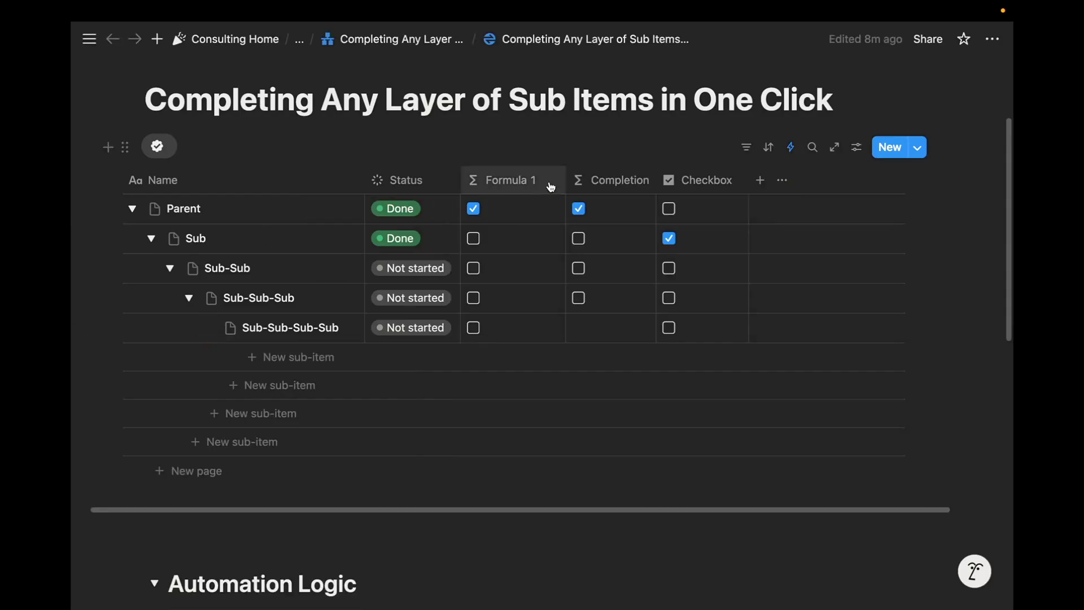
left_click(512, 210)
left_click(539, 155)
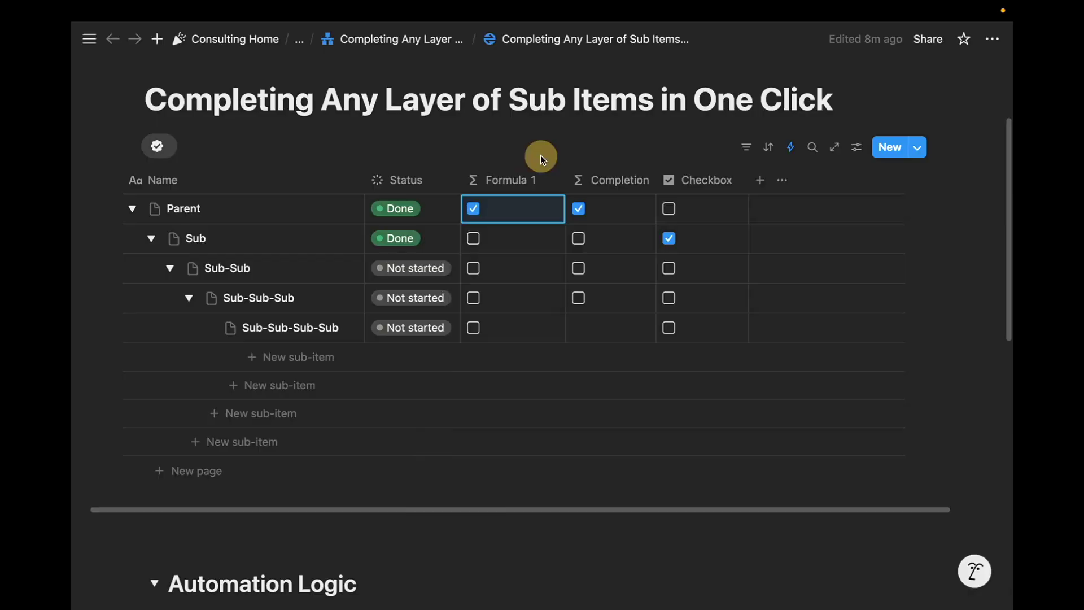
key("Escape")
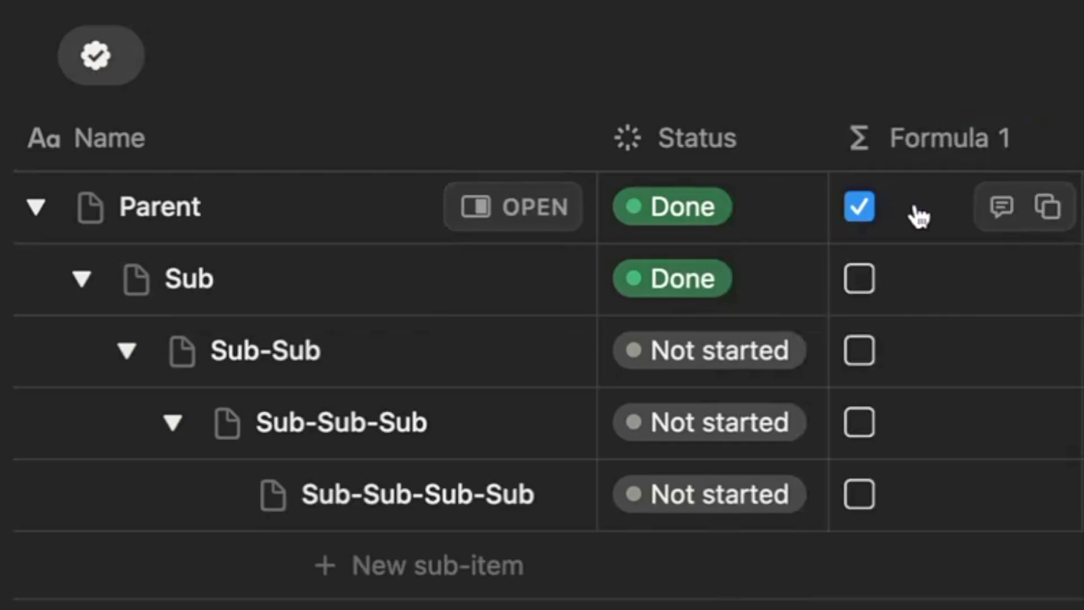
Step: Collapse the Sub row and add a second sub-item named Sub under Parent
left_click(90, 305)
left_click(88, 294)
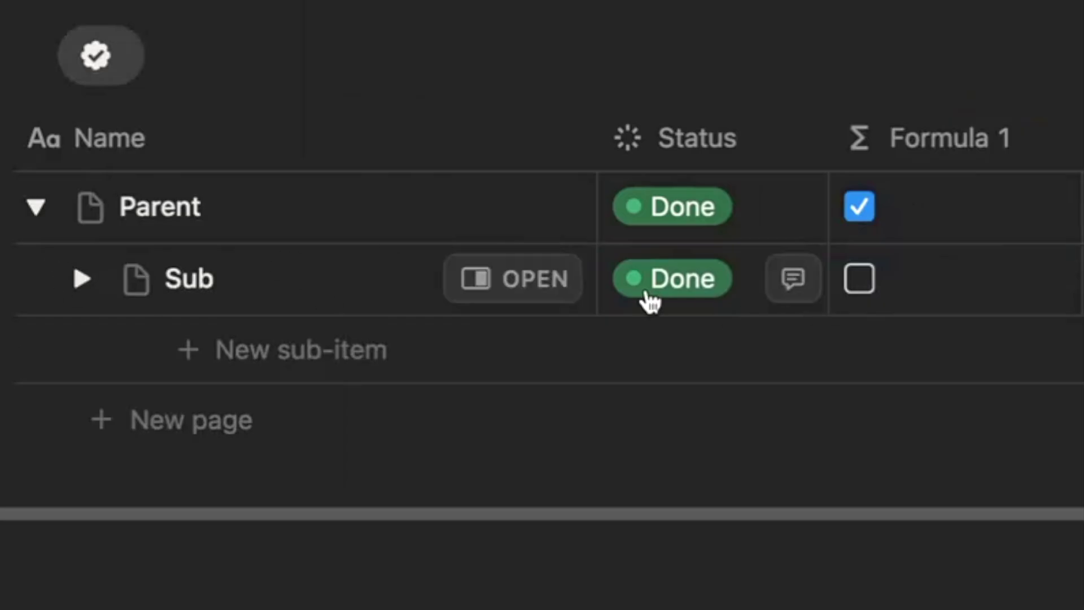
left_click(172, 361)
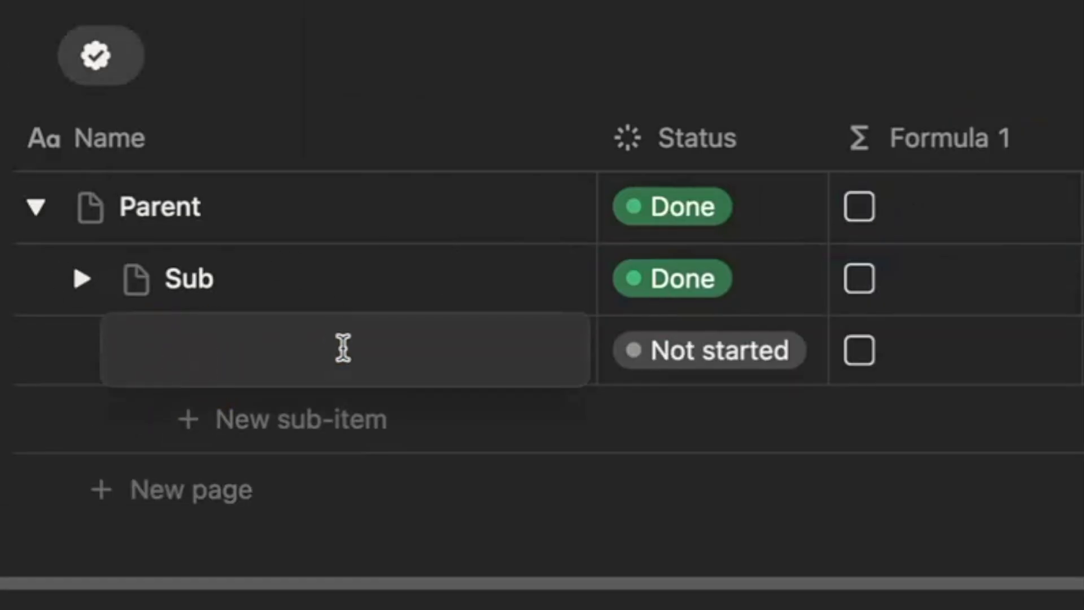
key("Escape")
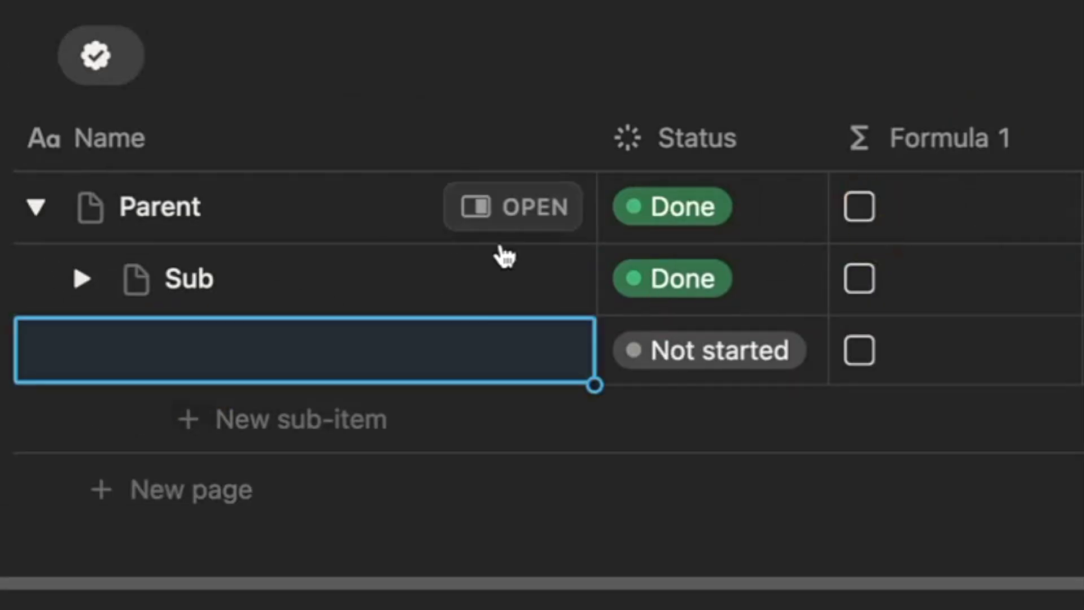
left_click(146, 350)
type("Sub")
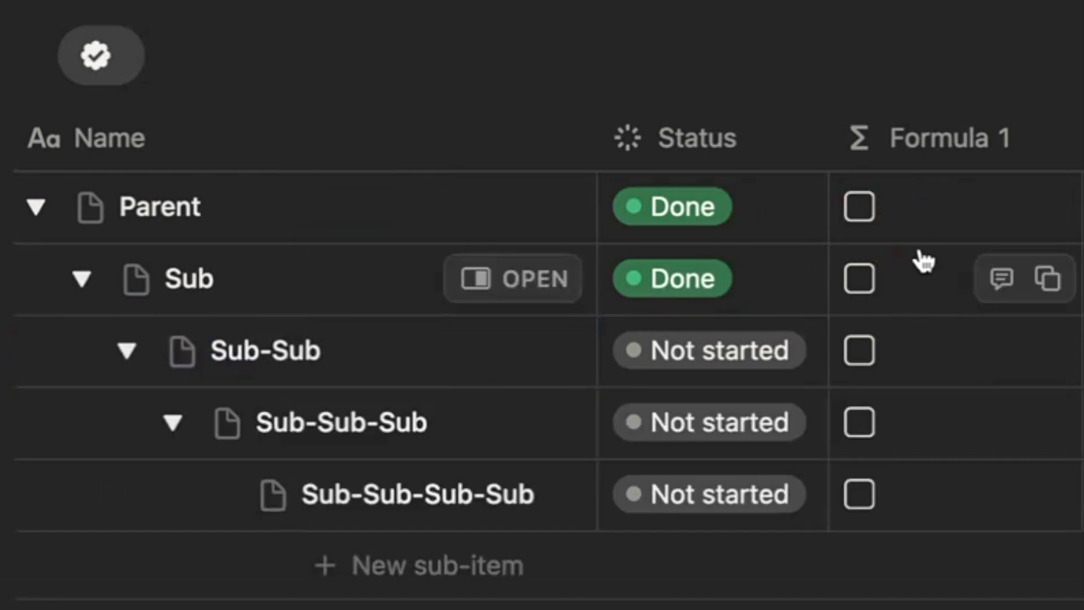
Step: Delete the second Sub row under Parent and expand the remaining Sub row
left_click(81, 280)
left_click(11, 347)
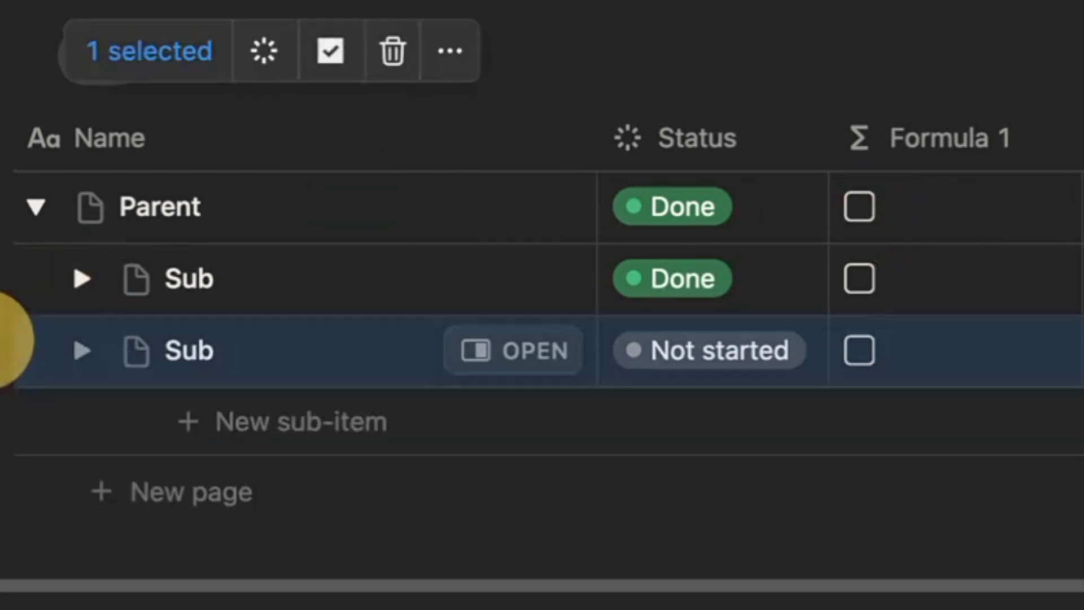
left_click(393, 53)
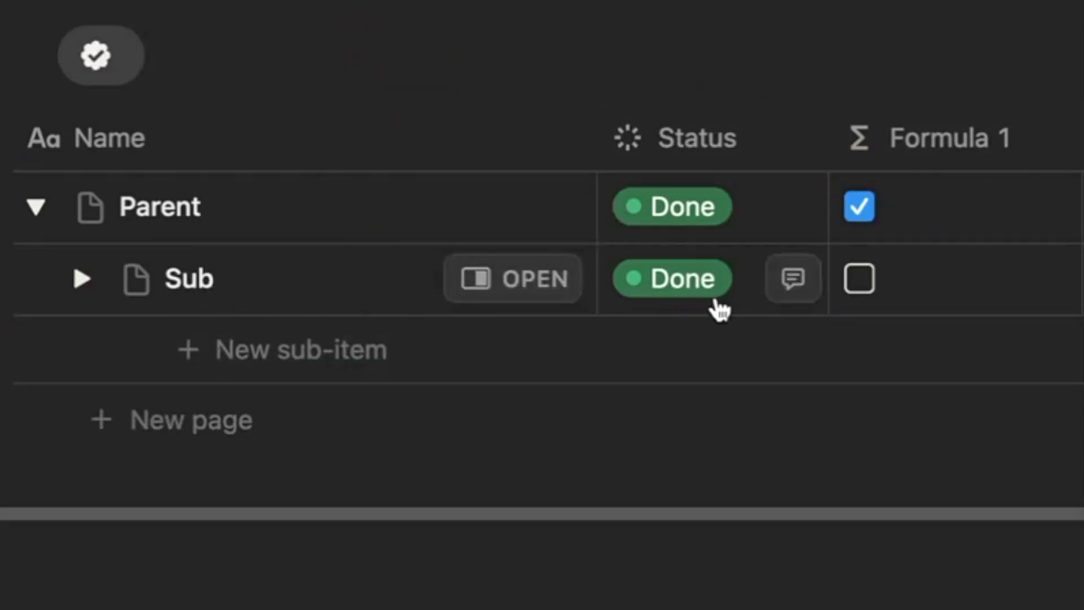
left_click(86, 279)
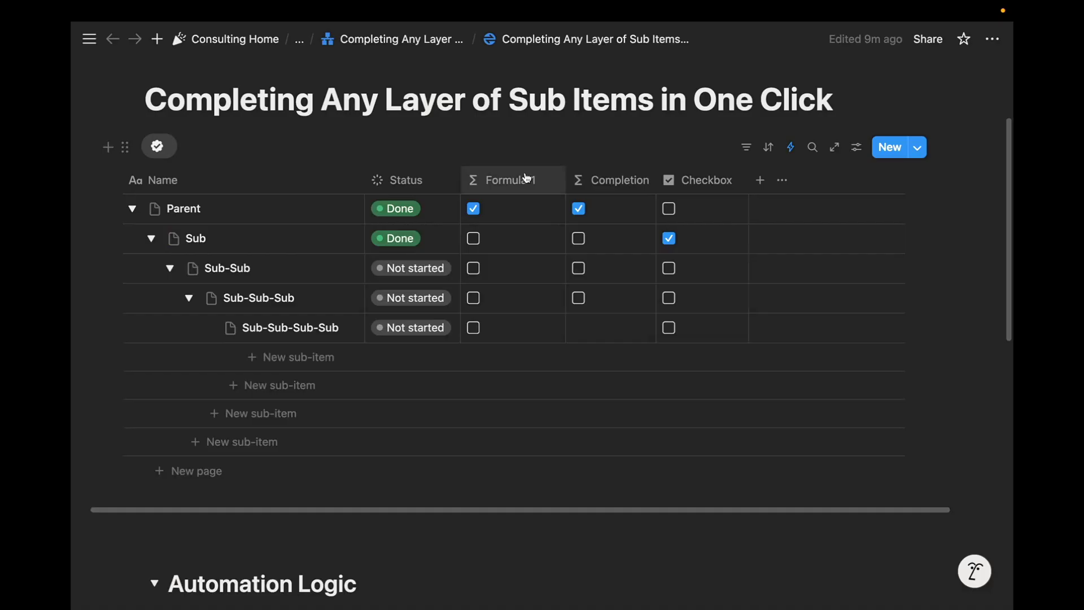
Step: Rename the Formula 1 property to Sub-Item (2 layers) and review where its formula defines and uses layer1
left_click(937, 138)
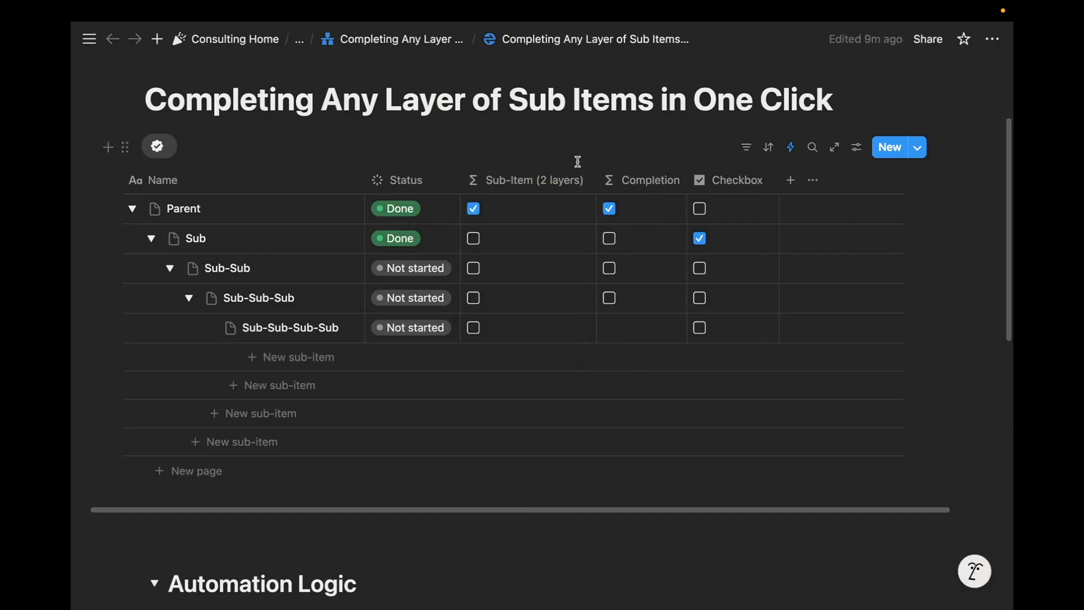
left_click(531, 208)
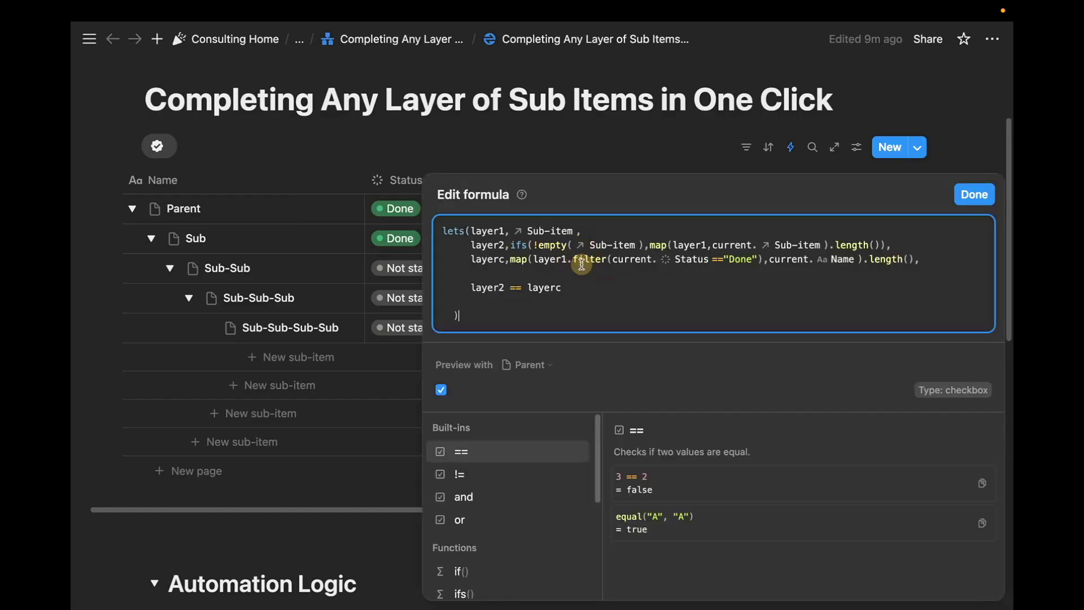
left_click_drag(575, 233, 473, 232)
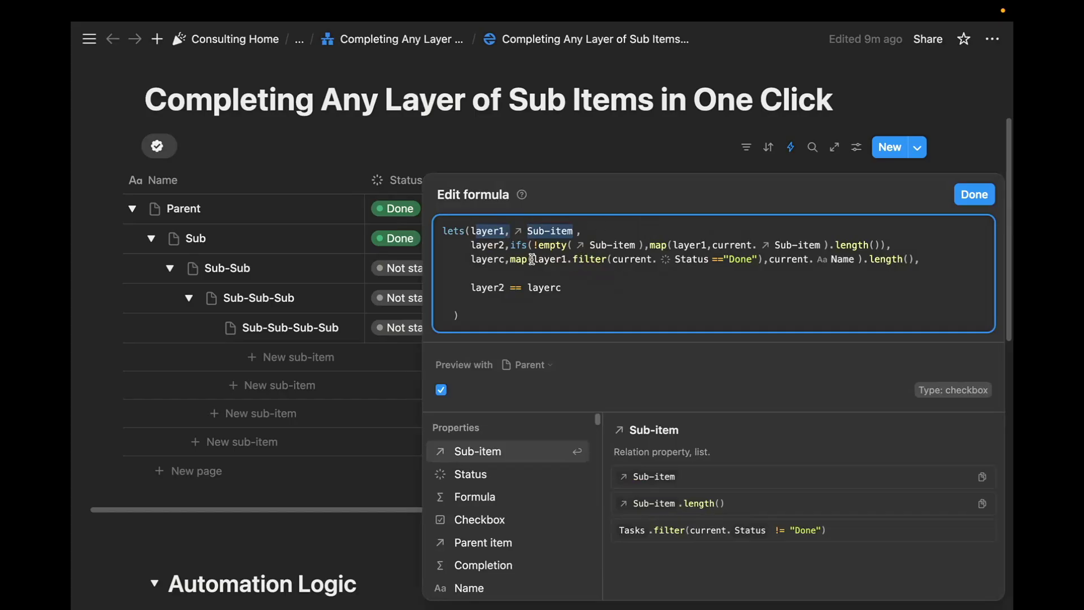
left_click_drag(532, 259, 568, 261)
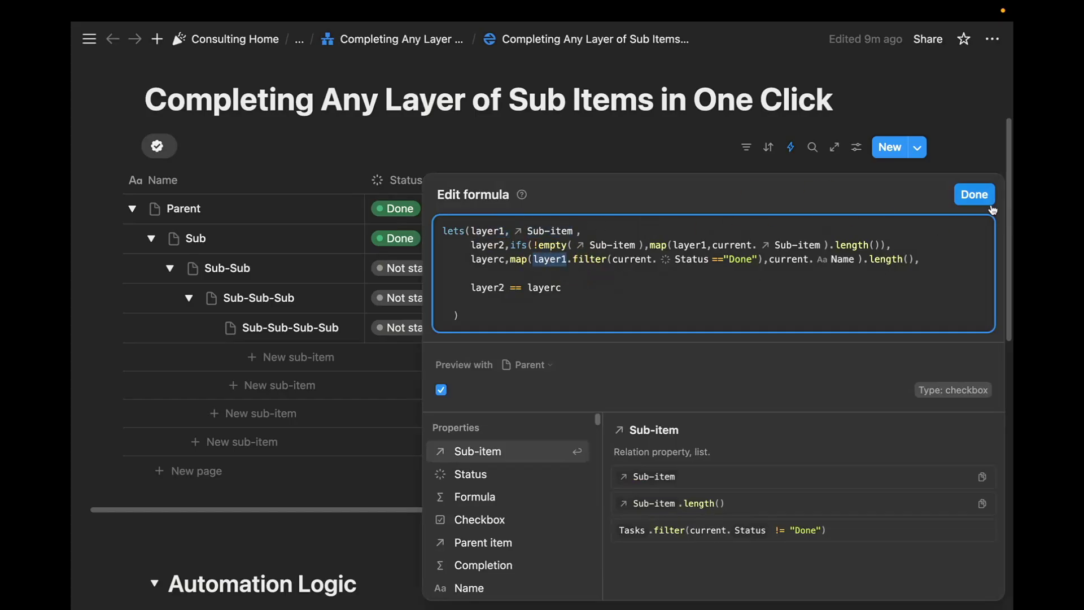
left_click(734, 127)
Step: Examine the Automation Logic diagram for the directions of the sub-item and parent-item completion checks
scroll(465, 356, "down", 10)
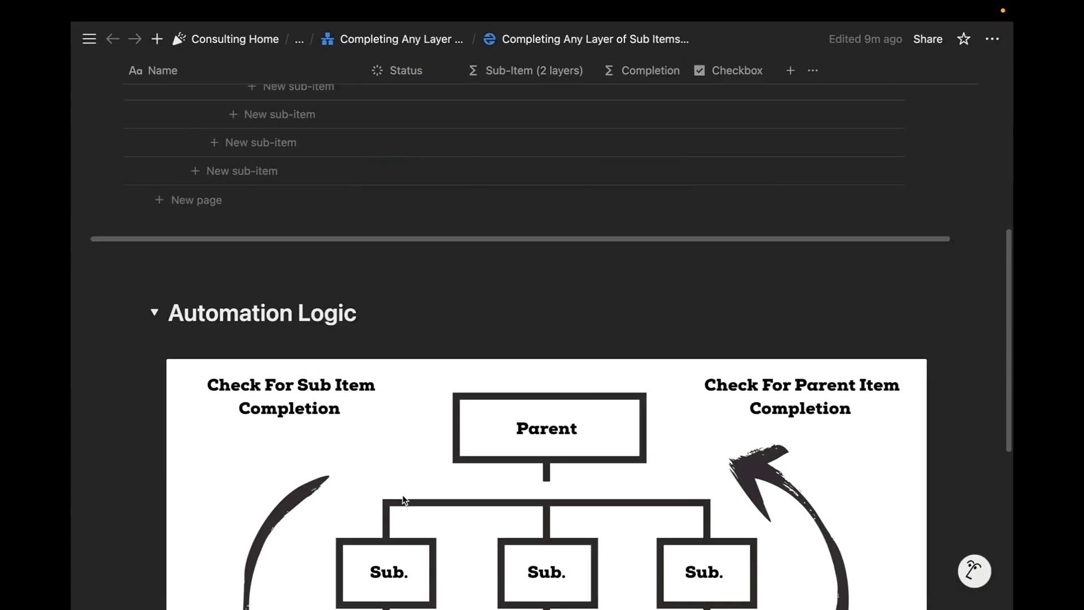
scroll(466, 356, "up", 2)
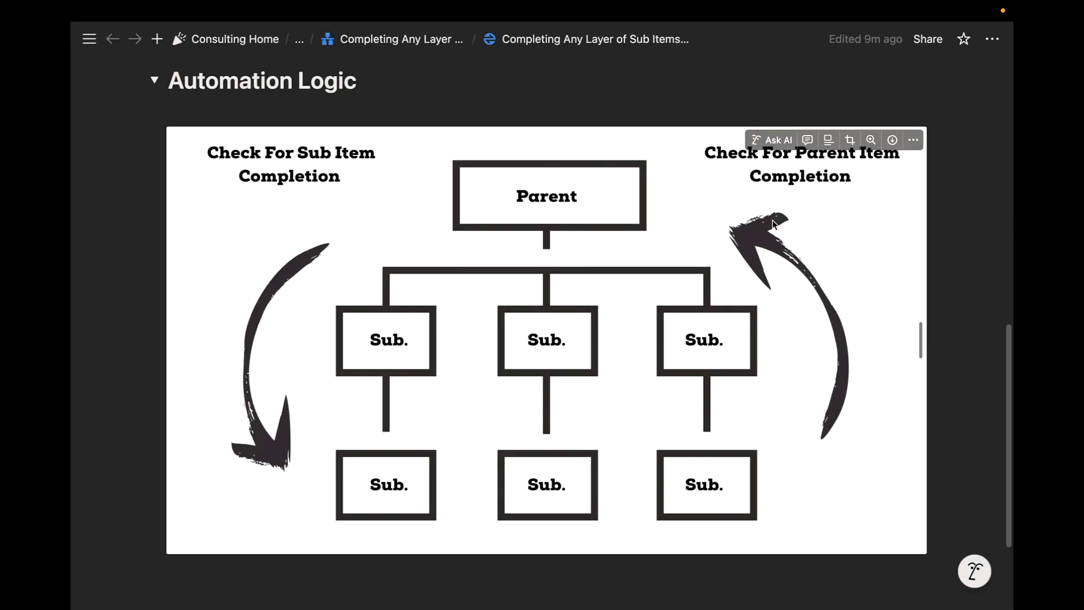
scroll(615, 295, "up", 15)
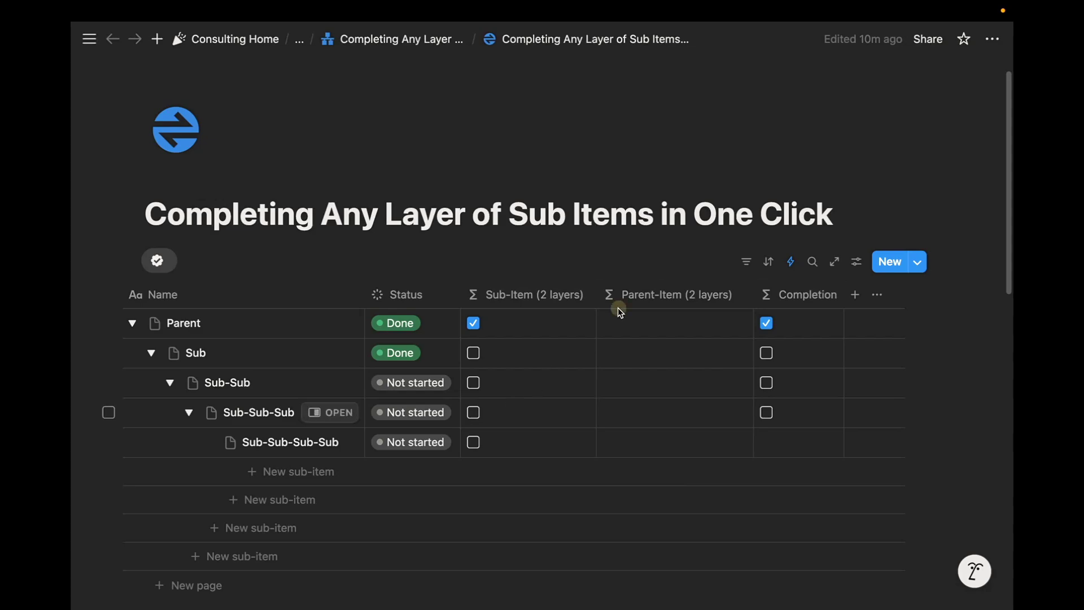
Step: Duplicate the Sub-Item (2 layers) property and, in the copy's formula, set layer1 to Parent item with a blank line below it
left_click(532, 294)
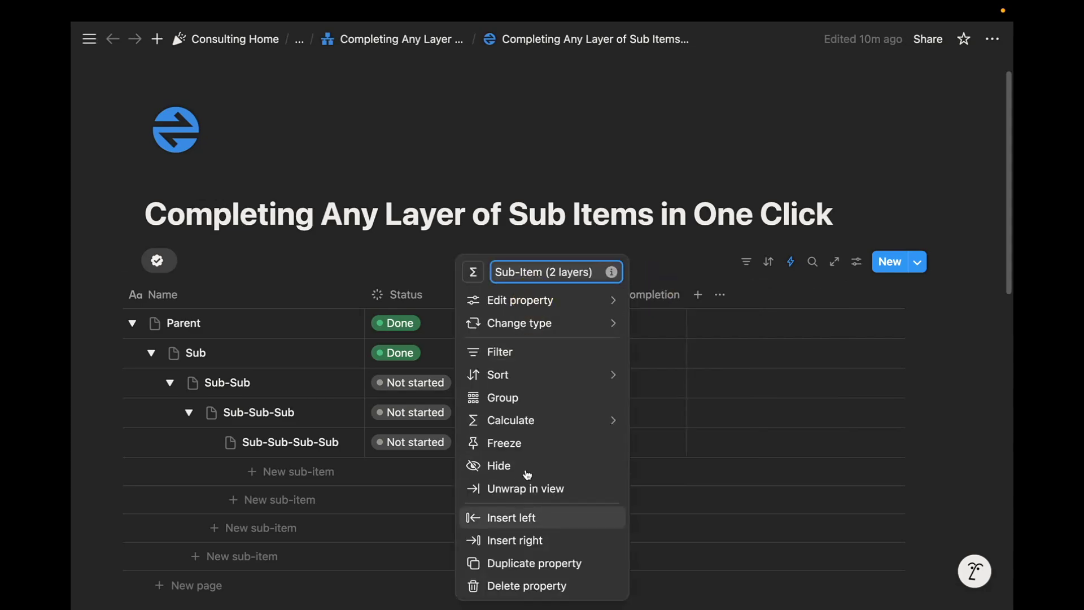
left_click(522, 300)
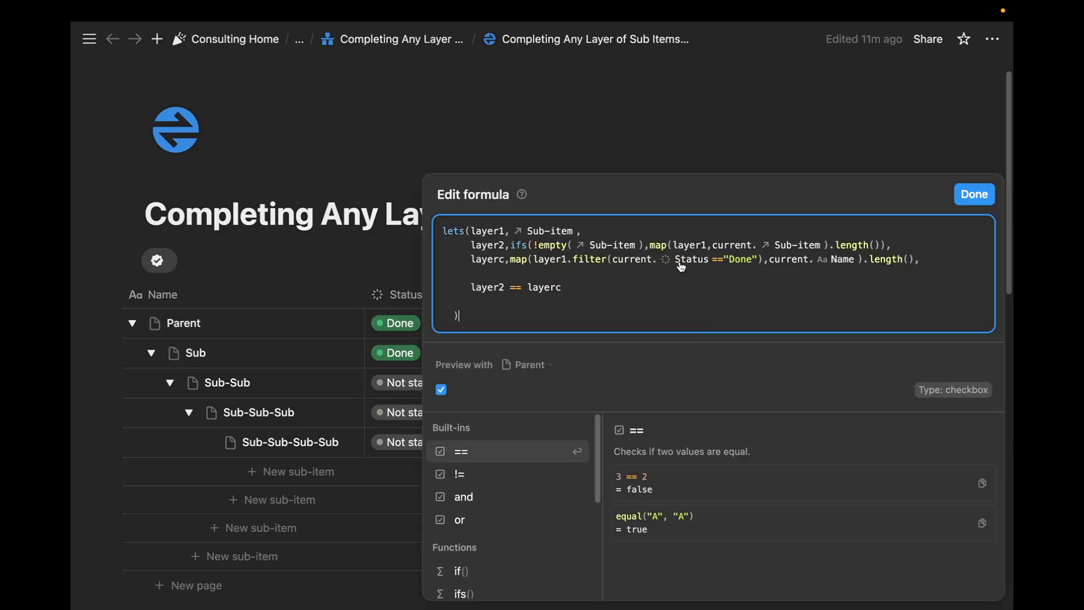
left_click(629, 319)
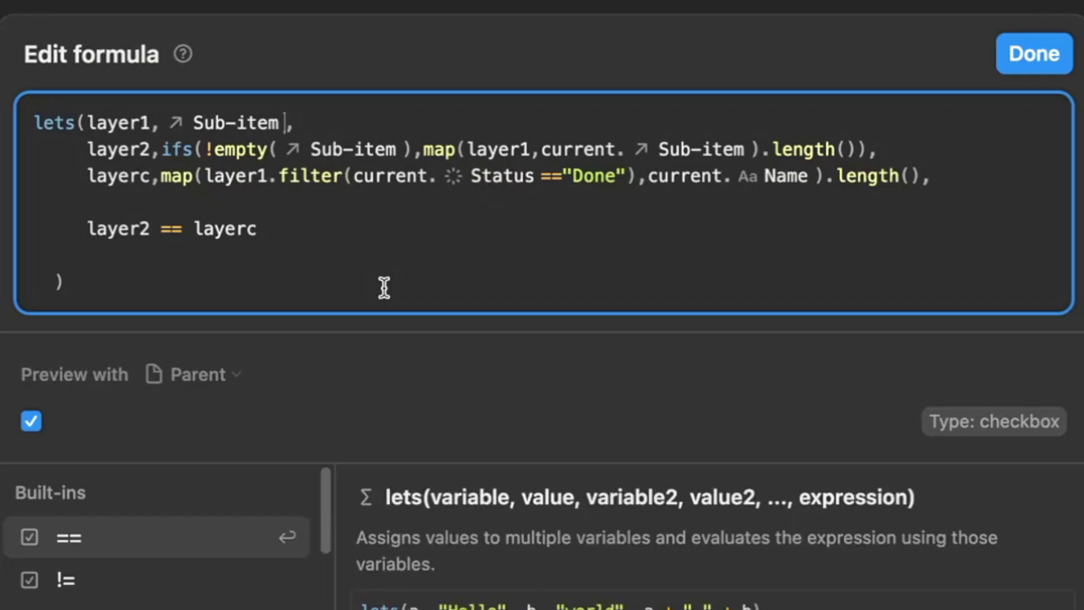
key("BackSpace")
type("parent")
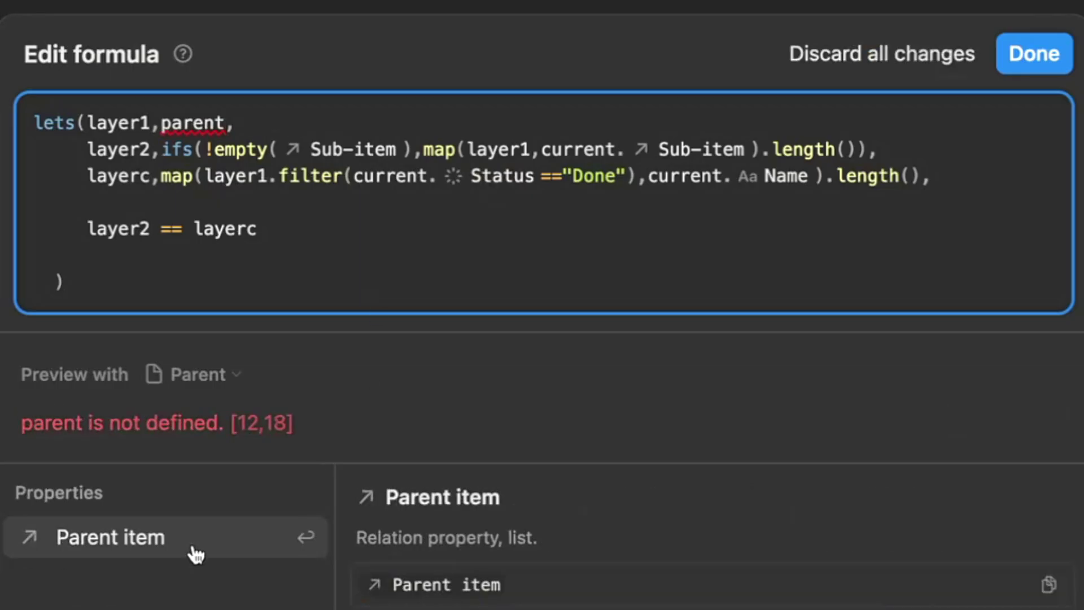
left_click(192, 541)
left_click(371, 107)
key("Return")
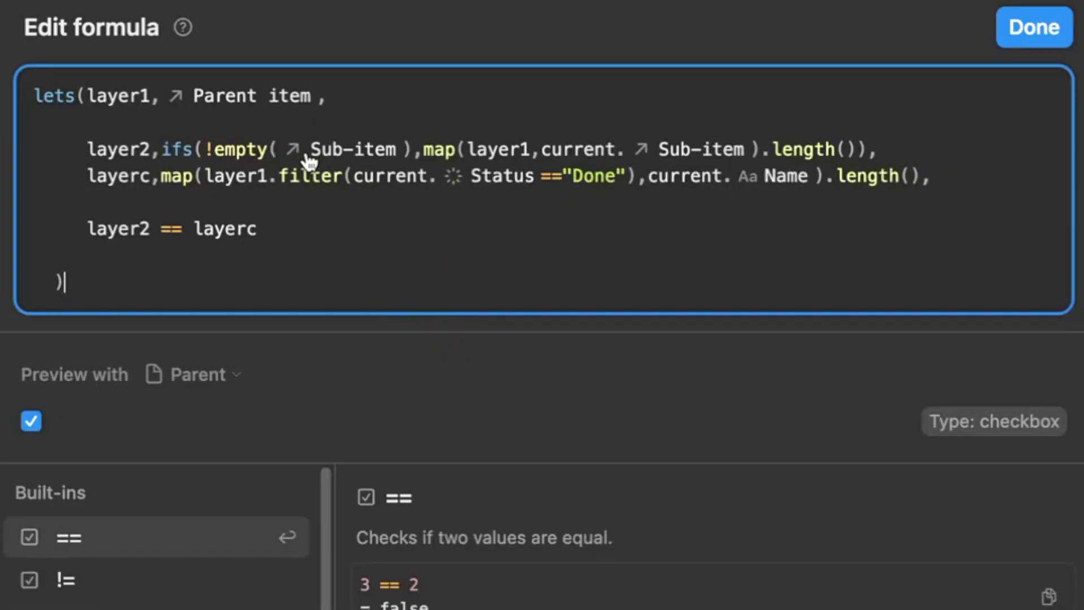
Step: Remove the ifs() condition and the .length() around layer2's map(), leaving only the map() of layer1
left_click_drag(398, 148, 164, 149)
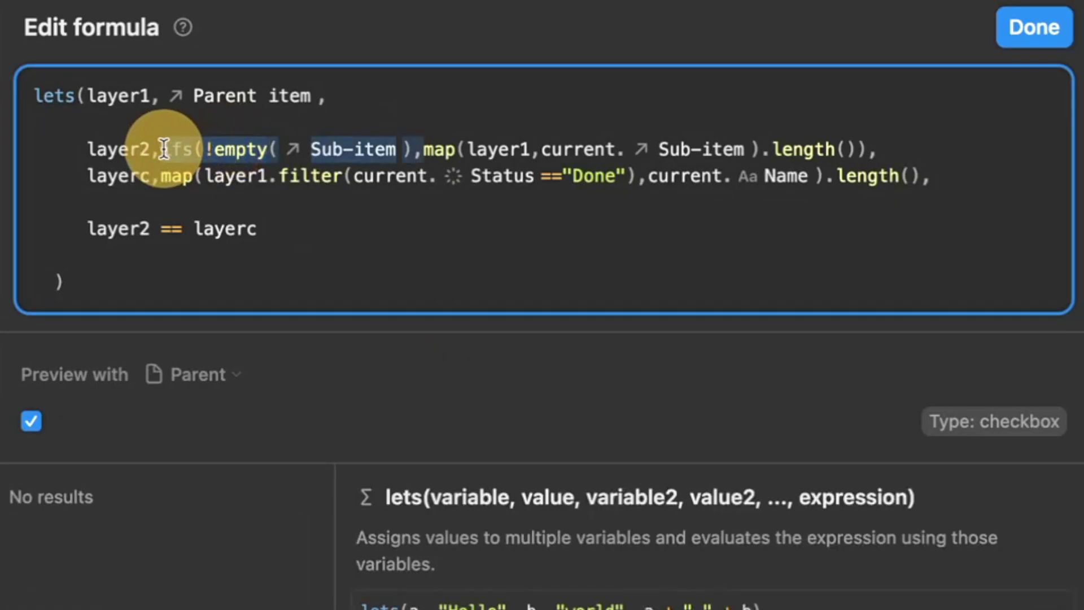
key("BackSpace")
left_click(594, 148)
key("BackSpace")
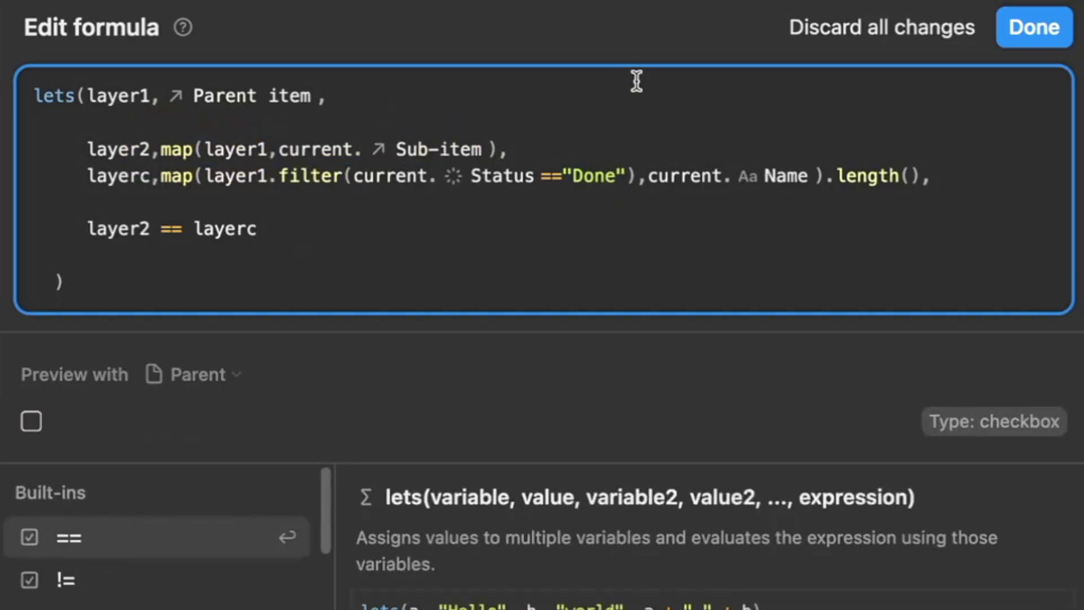
Step: Change the property mapped in layer2 to Parent item and append .first() to the map()
key("Left")
key("BackSpace")
type("parent")
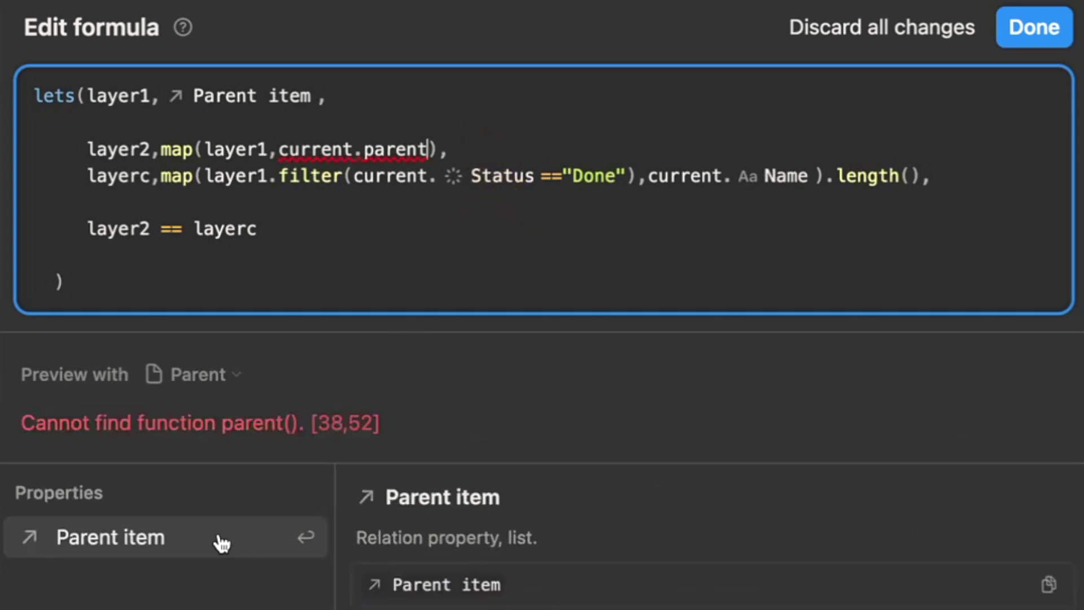
left_click(223, 537)
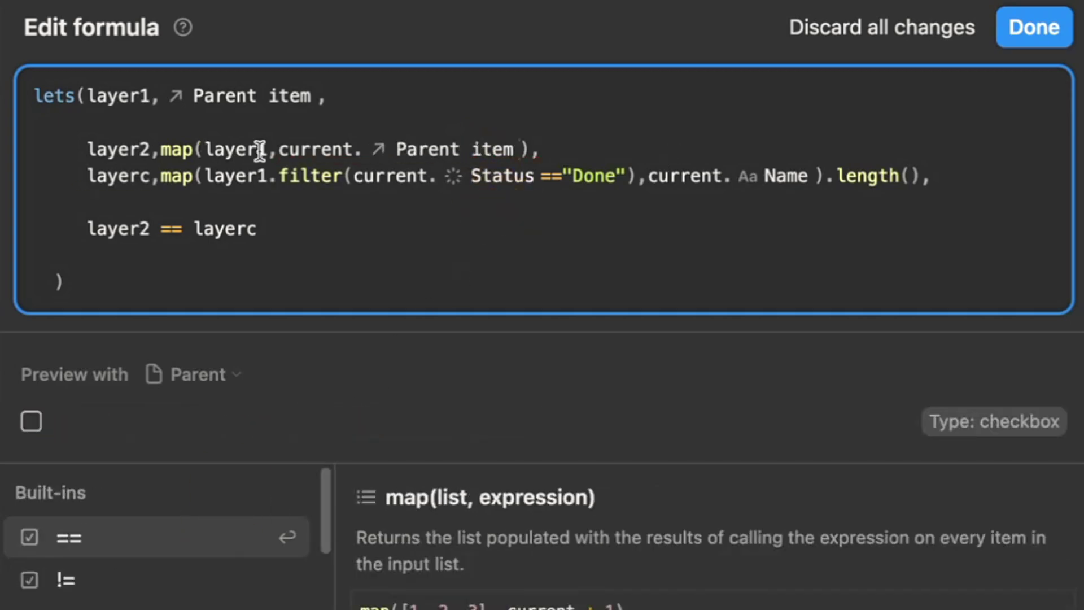
left_click(223, 115)
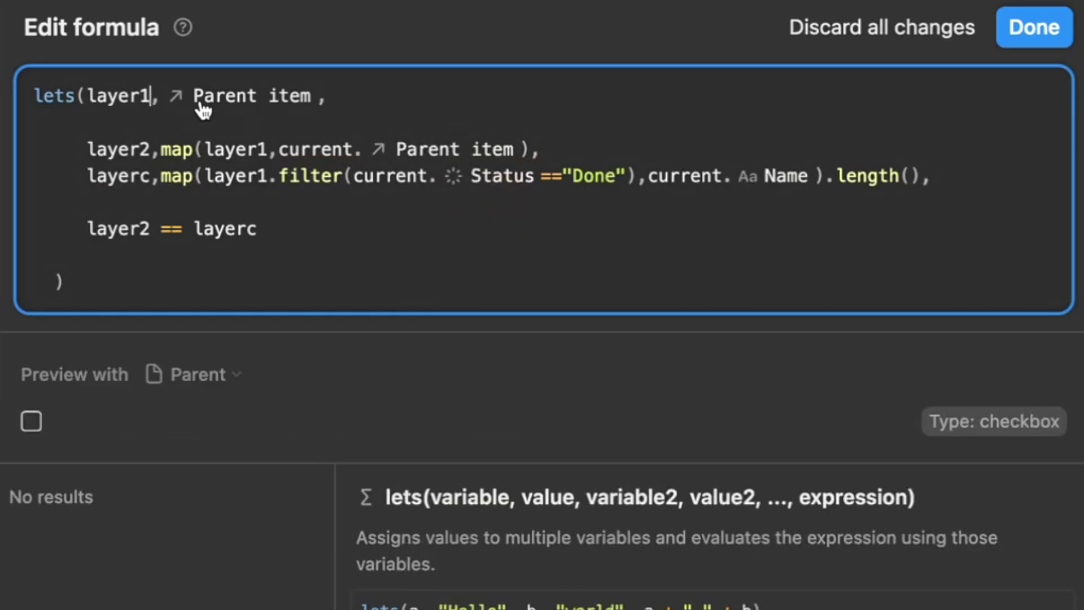
left_click(582, 183)
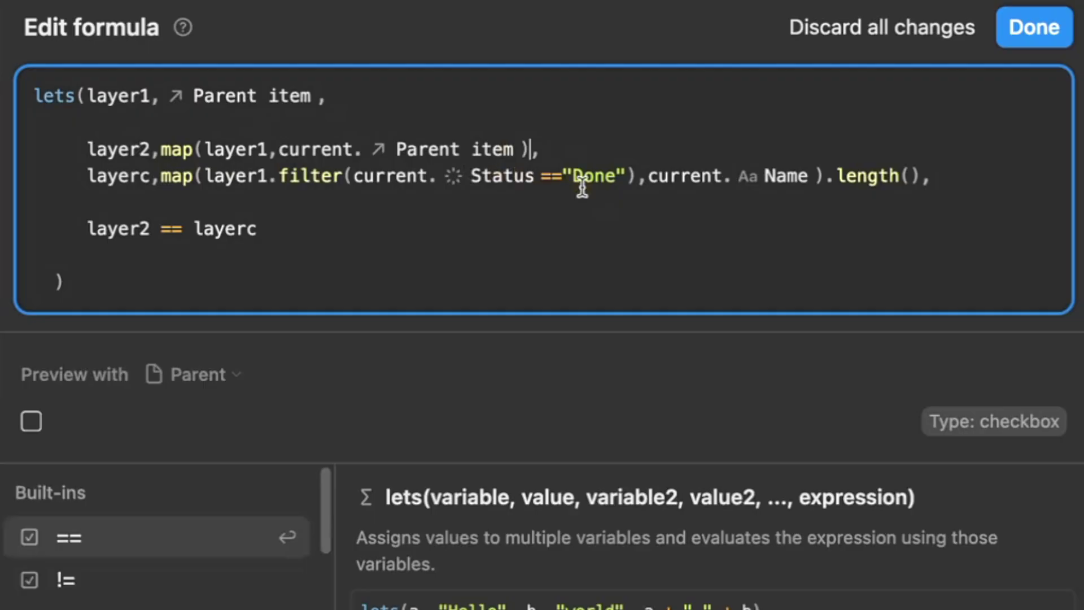
type(".first")
key("Return")
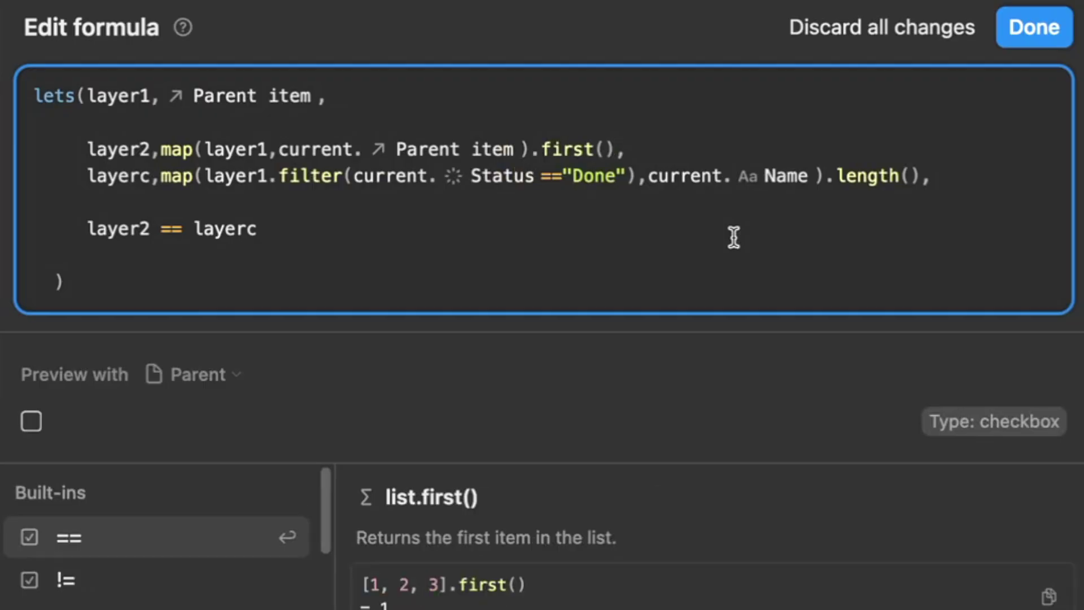
Step: Replace the layerc definition with a new variable named subcheck
left_click(938, 174)
left_click_drag(930, 176, 89, 182)
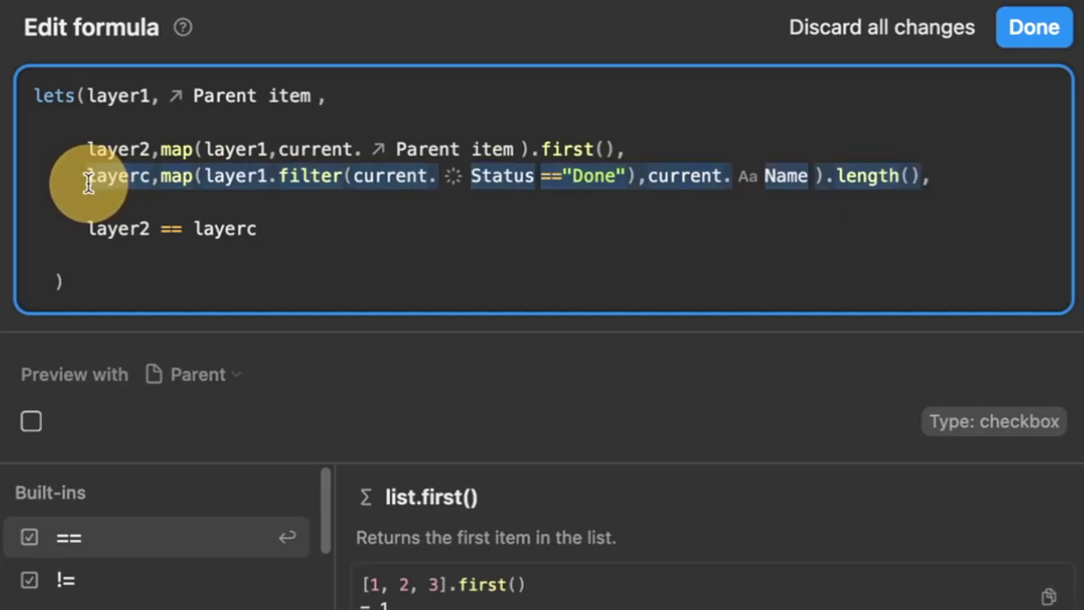
key("BackSpace")
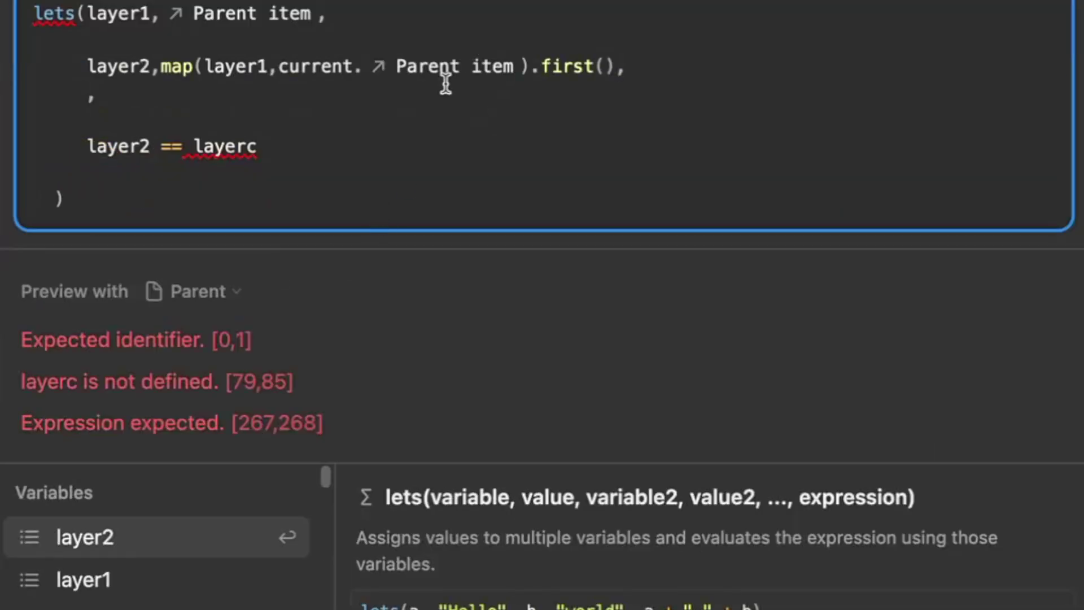
type("subcheck")
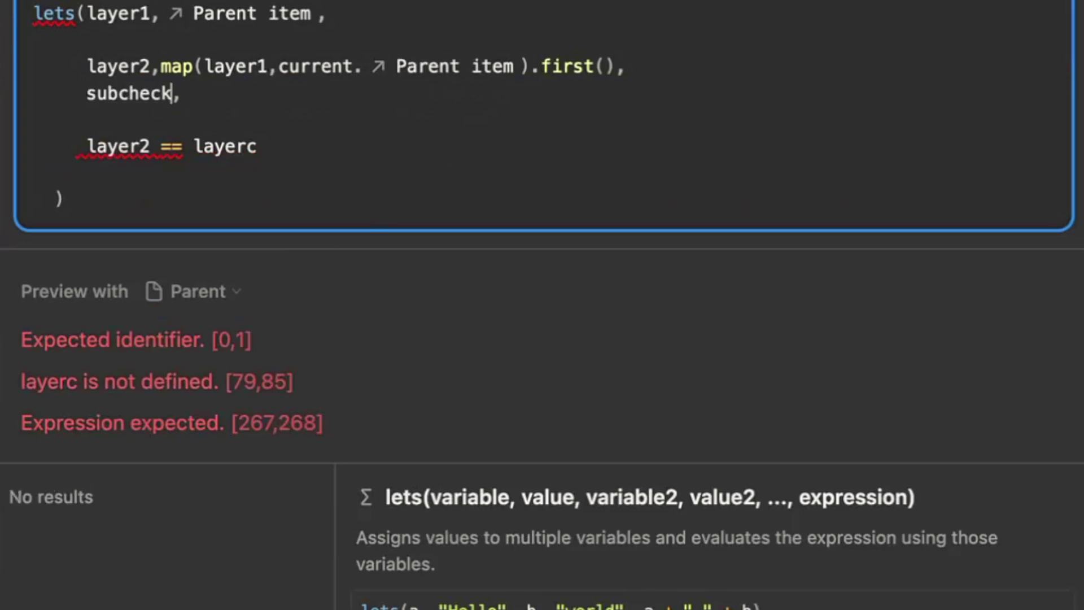
type(" m")
key("BackSpace")
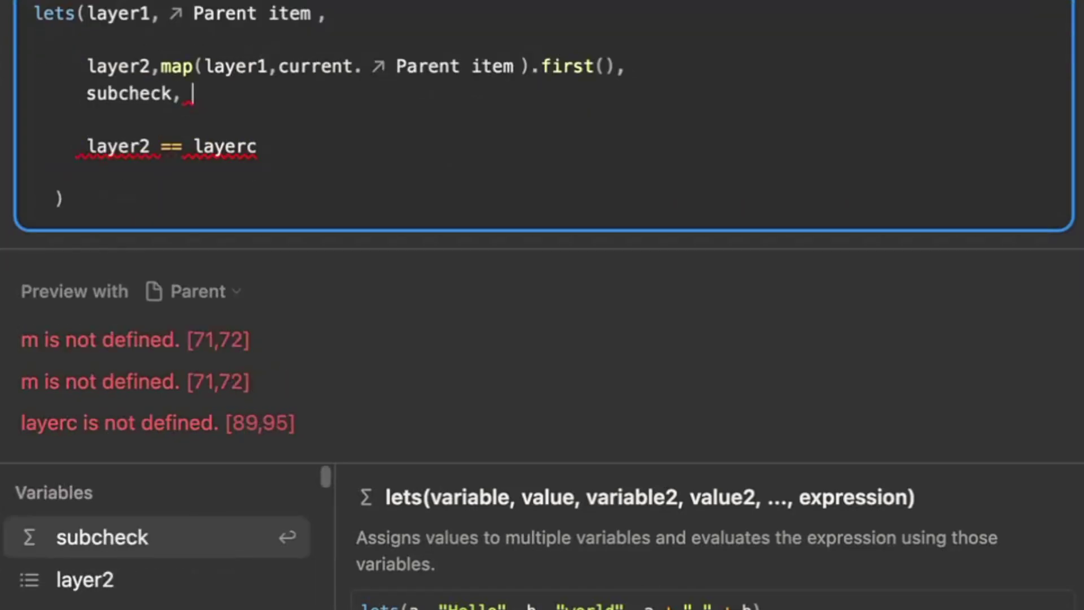
Step: Define subcheck as the map() of layer2 over current.Sub-Item (2 layers), followed by .first()
type("map(layer")
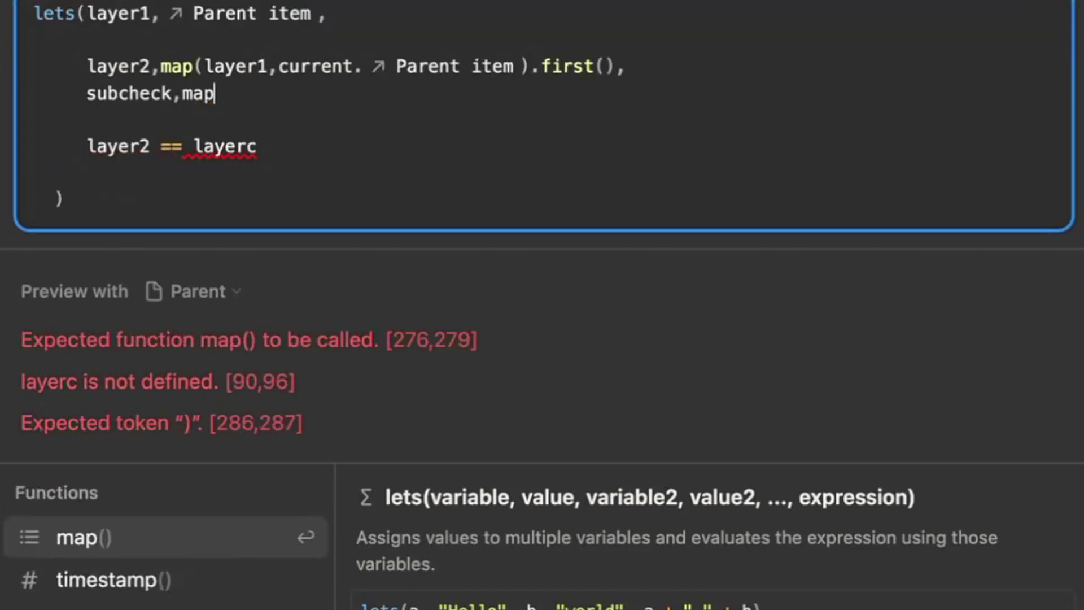
left_click(188, 534)
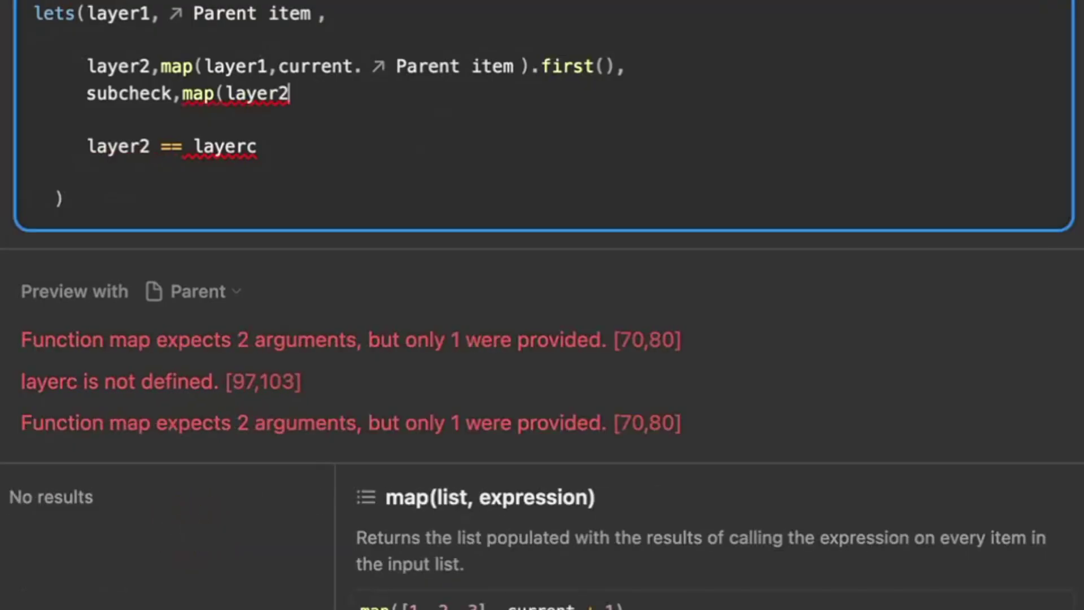
type(",current")
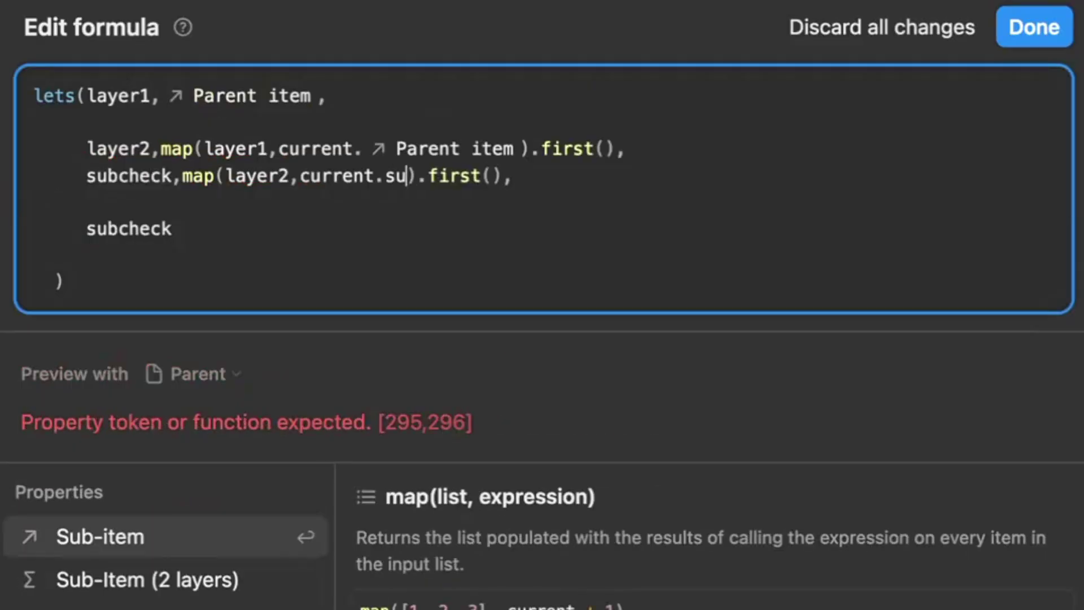
type("b).first(),")
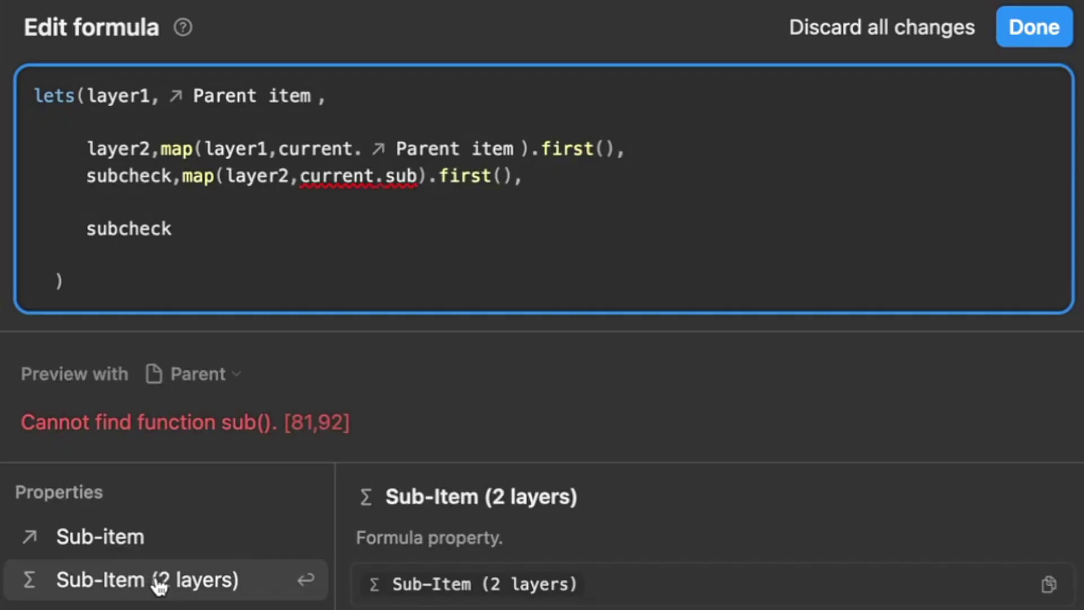
left_click(230, 582)
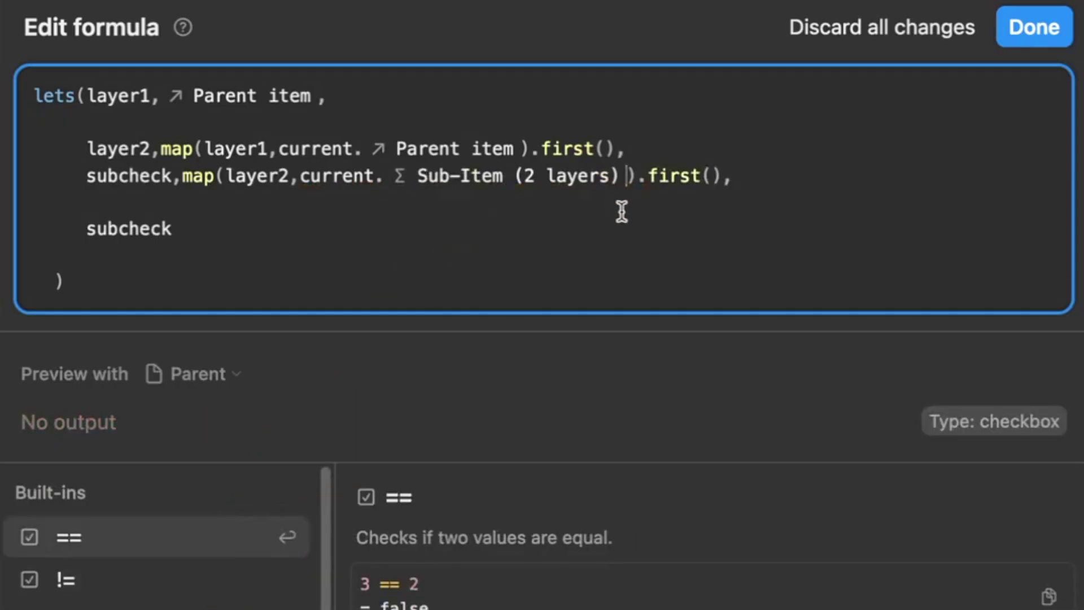
Step: Make the lets() formula return subcheck and save the formula
key("BackSpace")
key("BackSpace")
key("BackSpace")
key("BackSpace")
key("BackSpace")
type("ch")
key("Return")
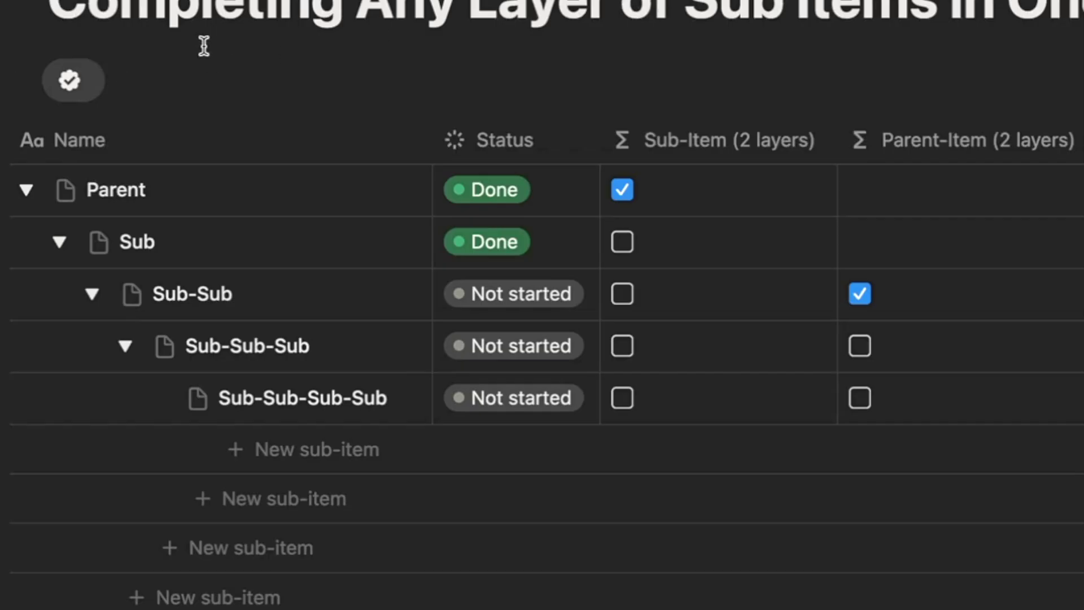
Step: Review the Parent-Item (2 layers) formula on the Sub-Sub row and close it without changes
scroll(497, 20, "down", 1)
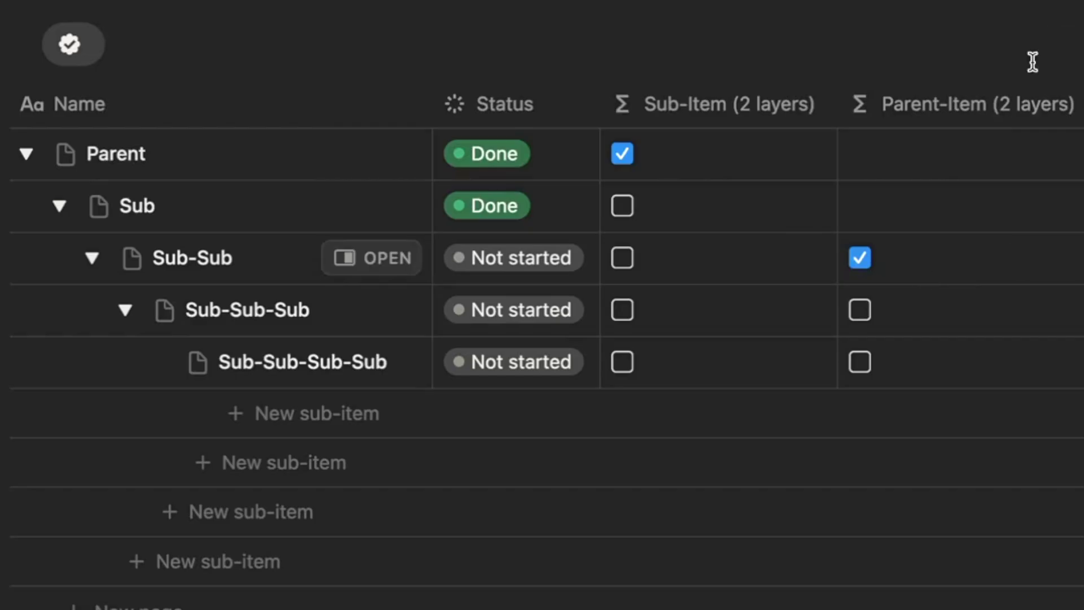
scroll(949, 90, "down", 4)
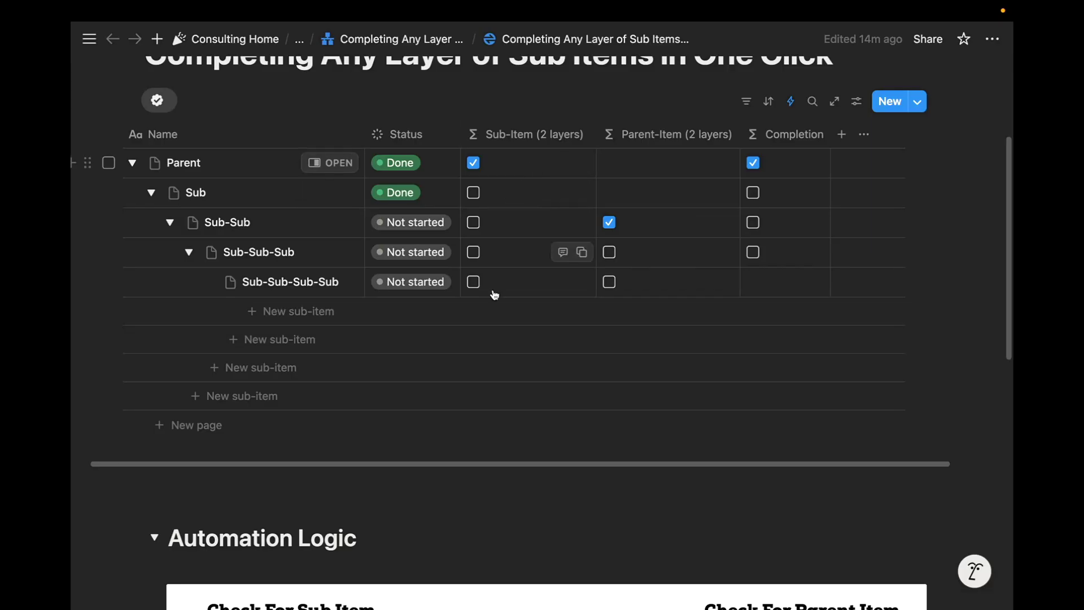
left_click(664, 231)
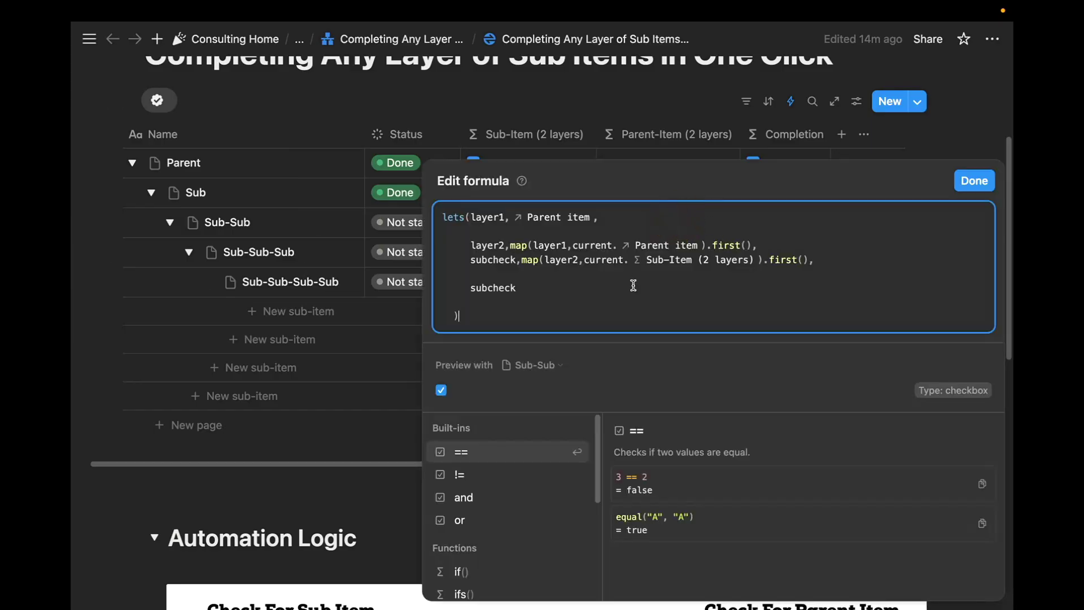
key("Escape")
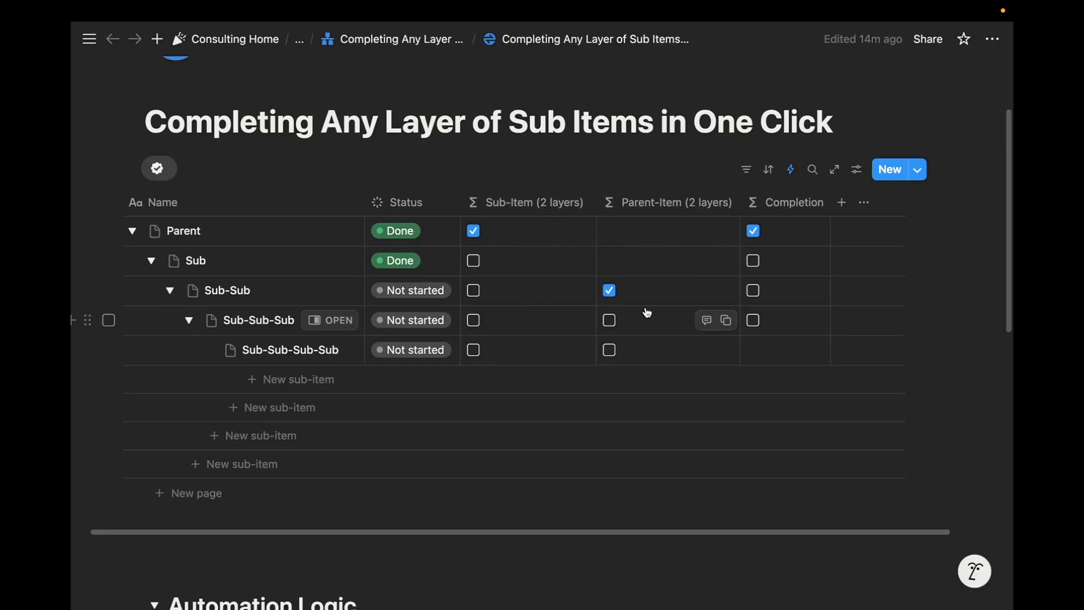
Step: Add an action to the Sub Item Automation that edits pages in the Sub-Parent database
mouse_move(885, 5)
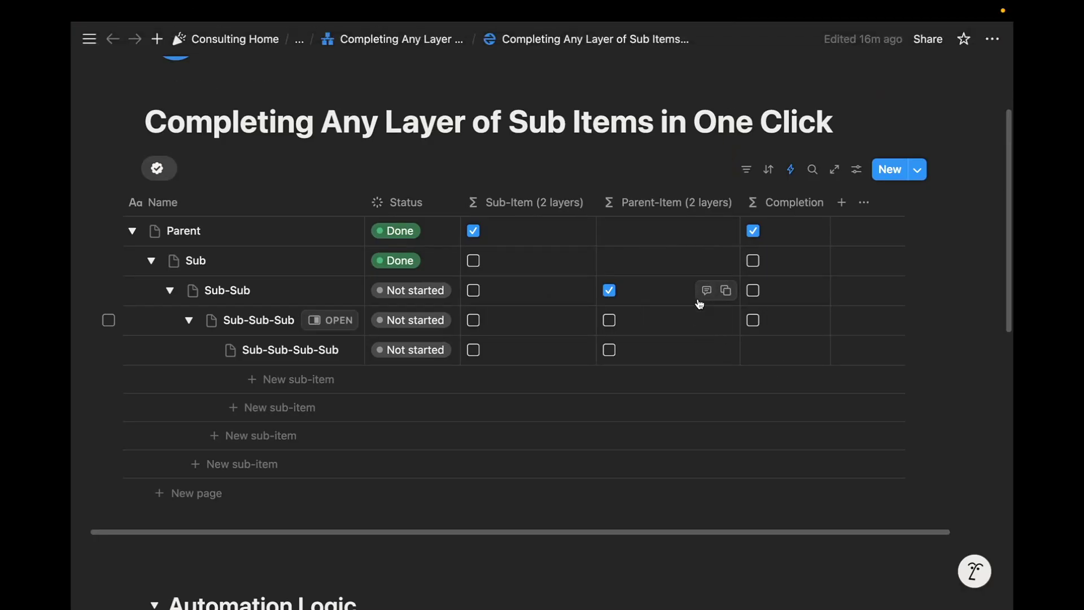
left_click(790, 169)
left_click(838, 288)
scroll(536, 337, "down", 5)
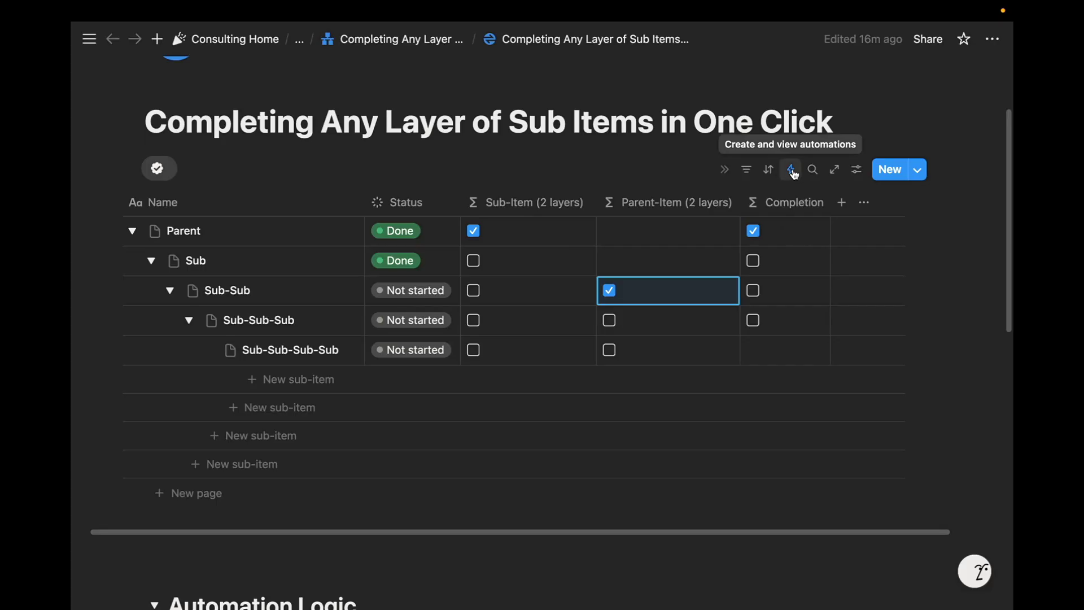
left_click(792, 169)
left_click(850, 286)
scroll(501, 328, "down", 3)
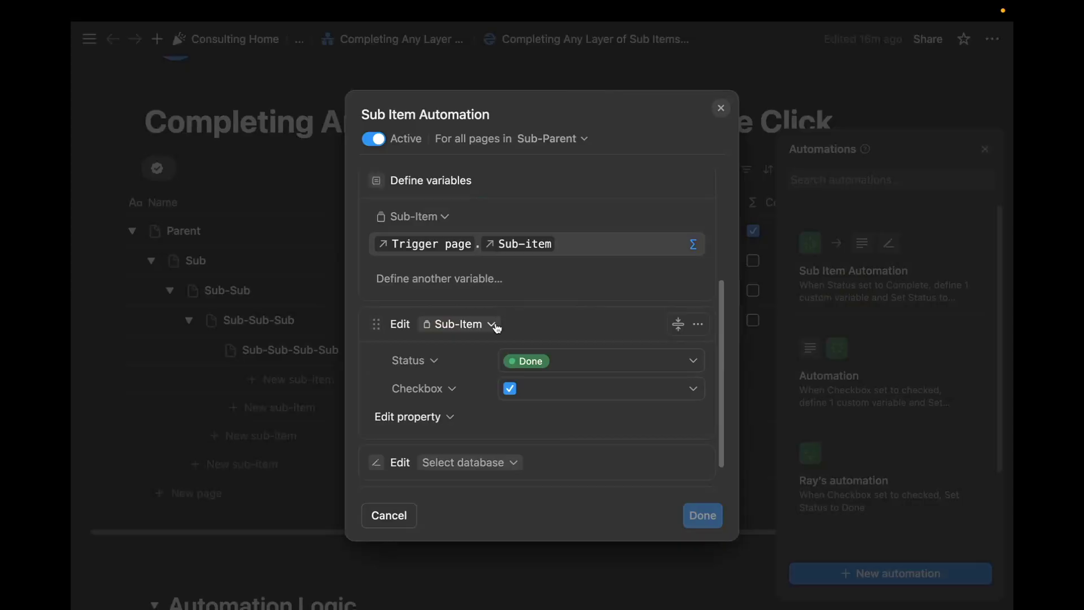
left_click(463, 463)
left_click(466, 381)
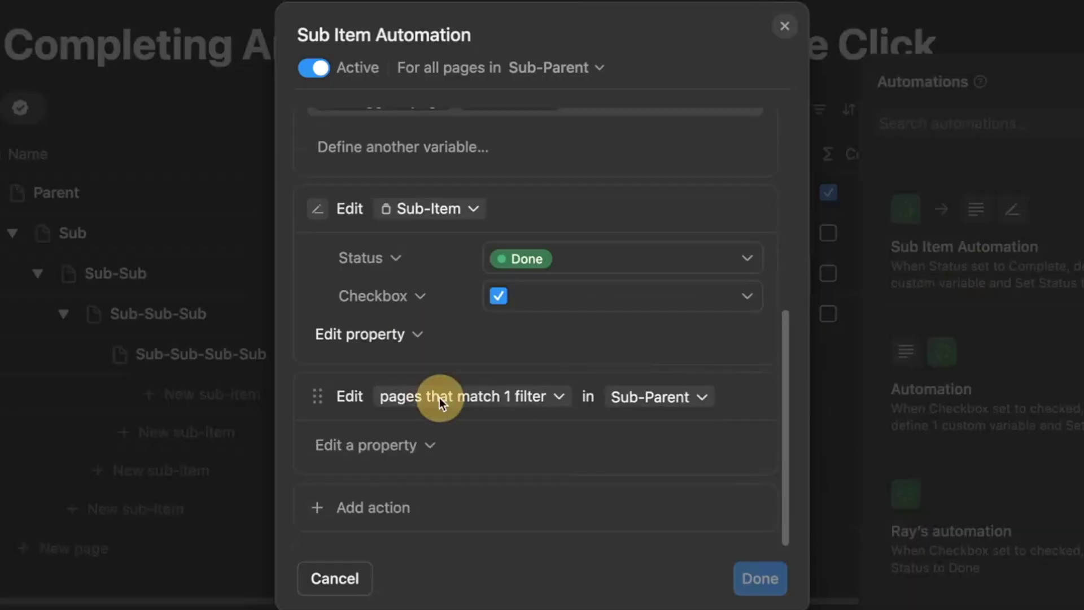
Step: Filter the new action's pages to those where Parent-Item (2 layers) is checked
left_click(440, 397)
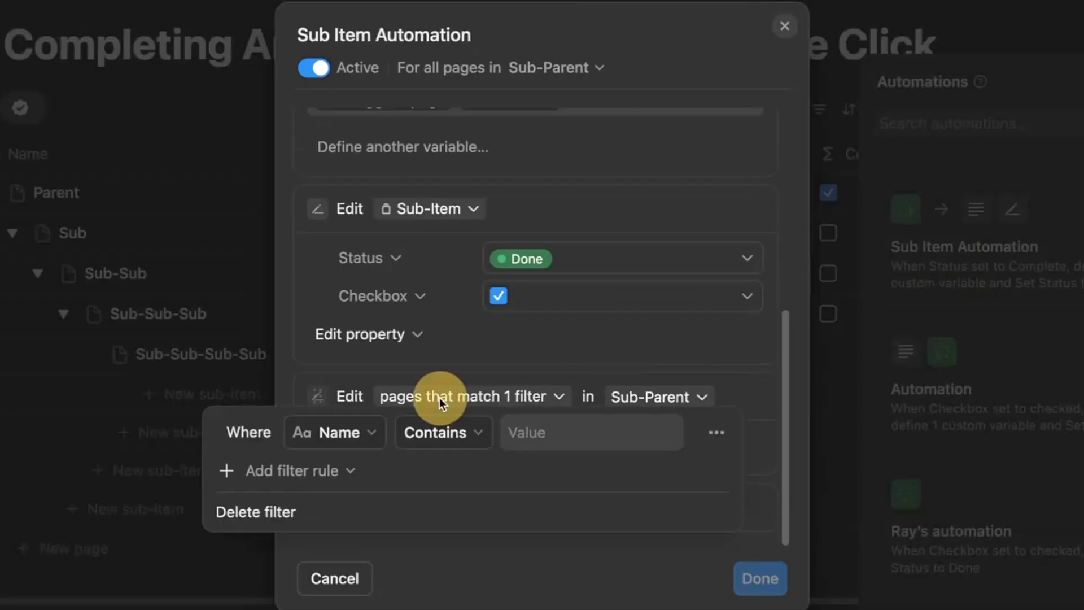
left_click(367, 435)
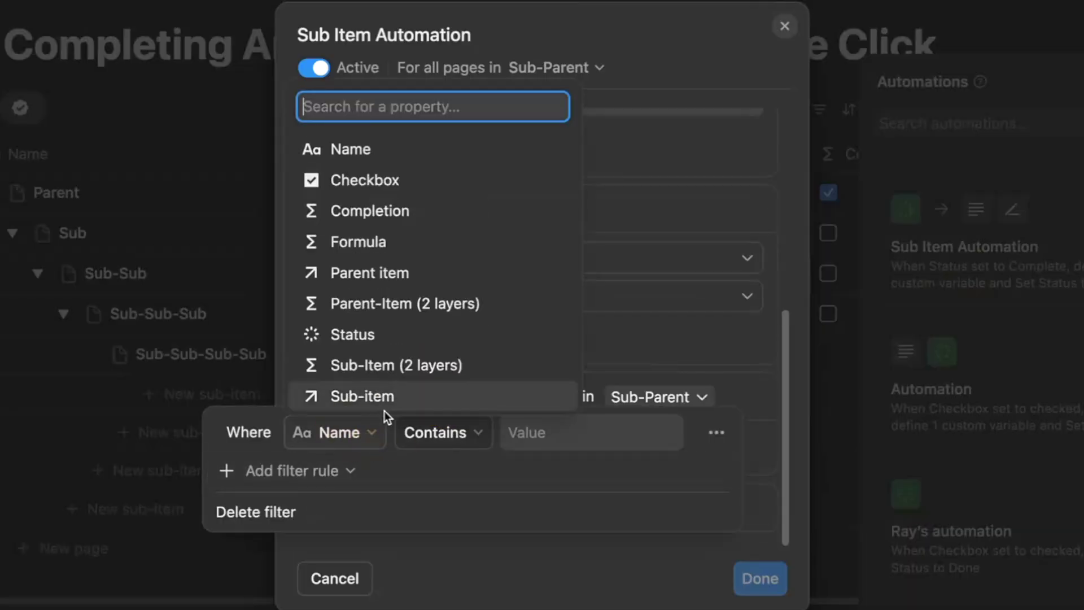
left_click(418, 304)
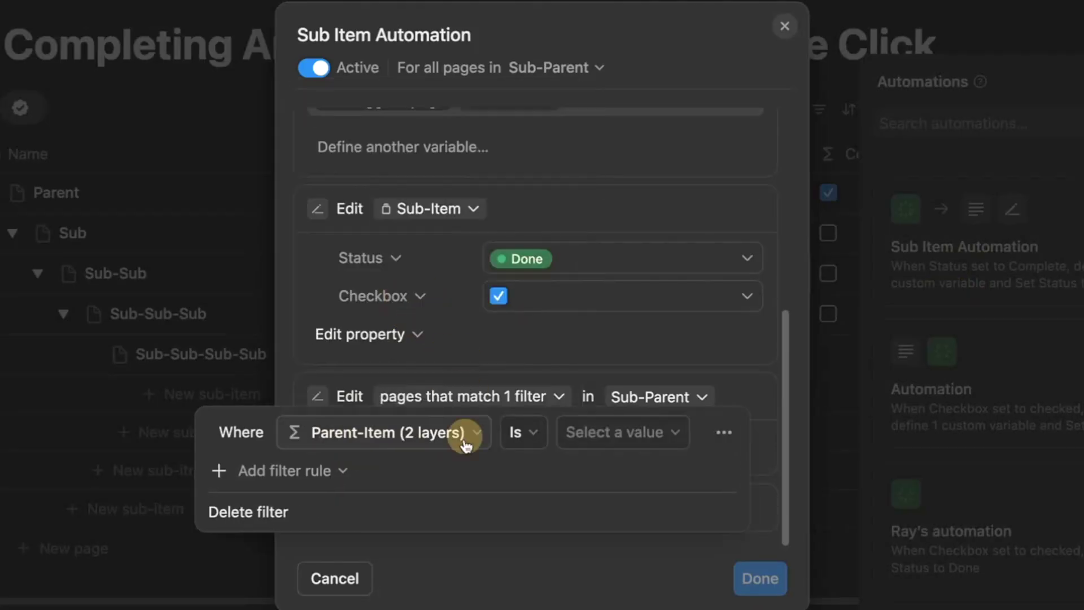
left_click(609, 438)
left_click(620, 499)
Step: Make the filtered action set Status to Done, and save the Sub Item Automation
left_click(674, 405)
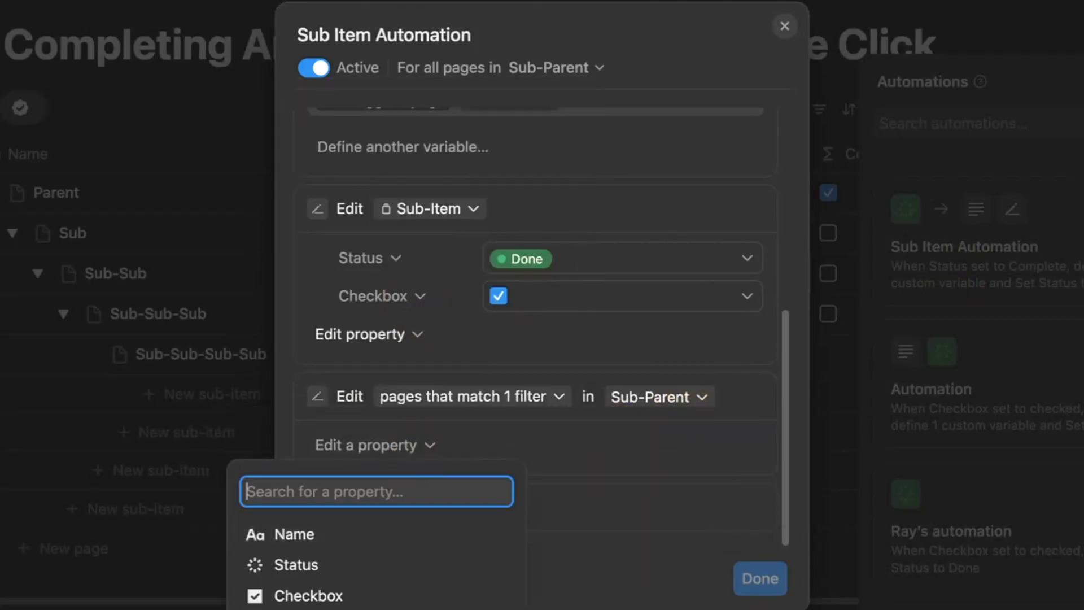
left_click(358, 565)
left_click(527, 460)
left_click(543, 466)
left_click(533, 370)
left_click(760, 579)
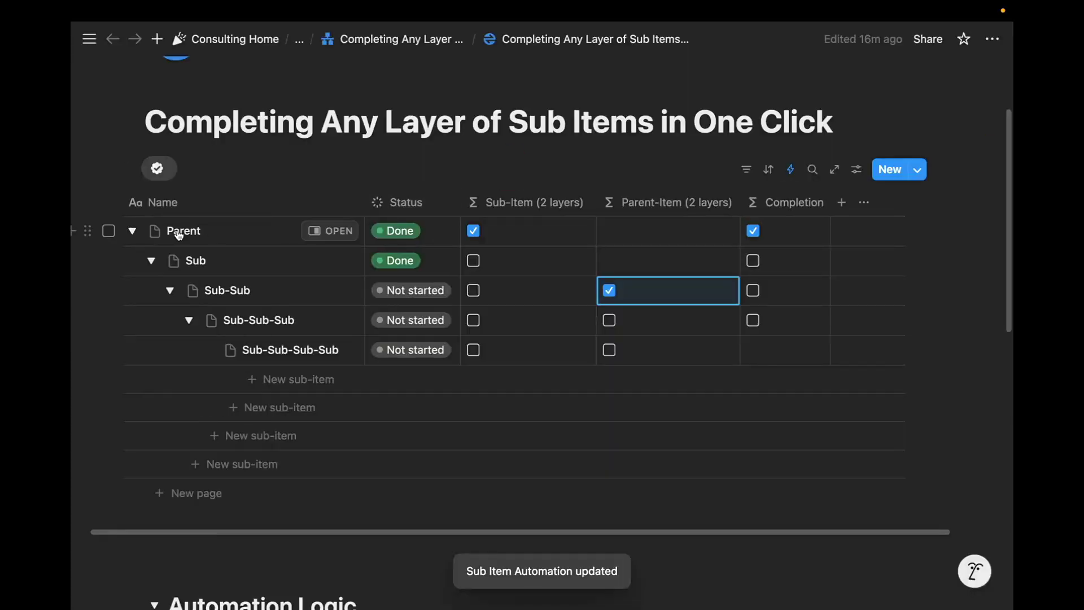
Step: Reset the status of all five rows to Not started and mark the Parent row as Done to test the automation
left_click(110, 230)
left_click(109, 260)
left_click(250, 168)
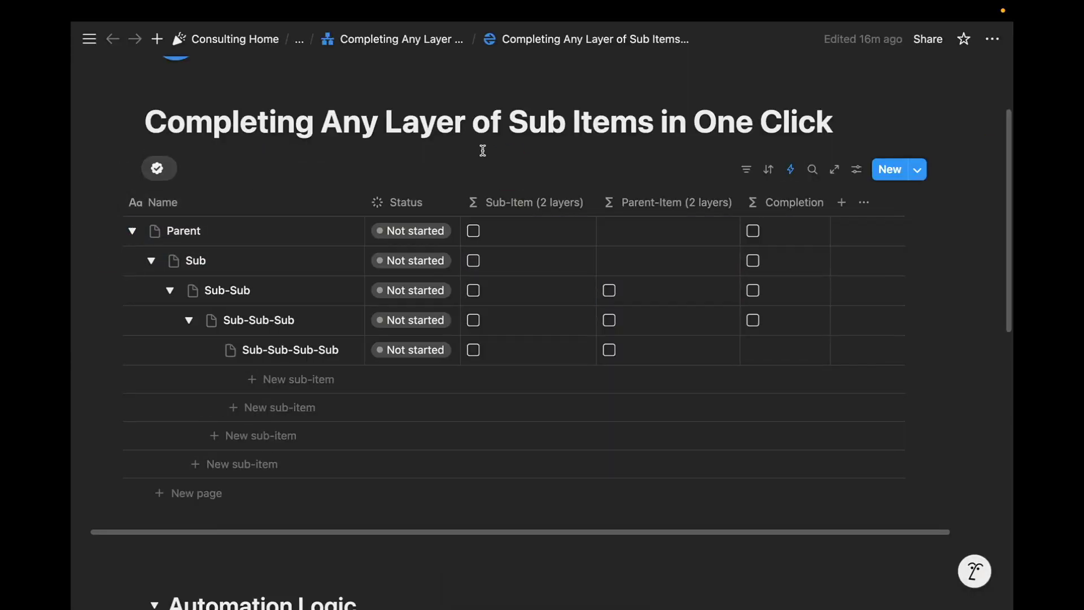
left_click(411, 231)
left_click(456, 403)
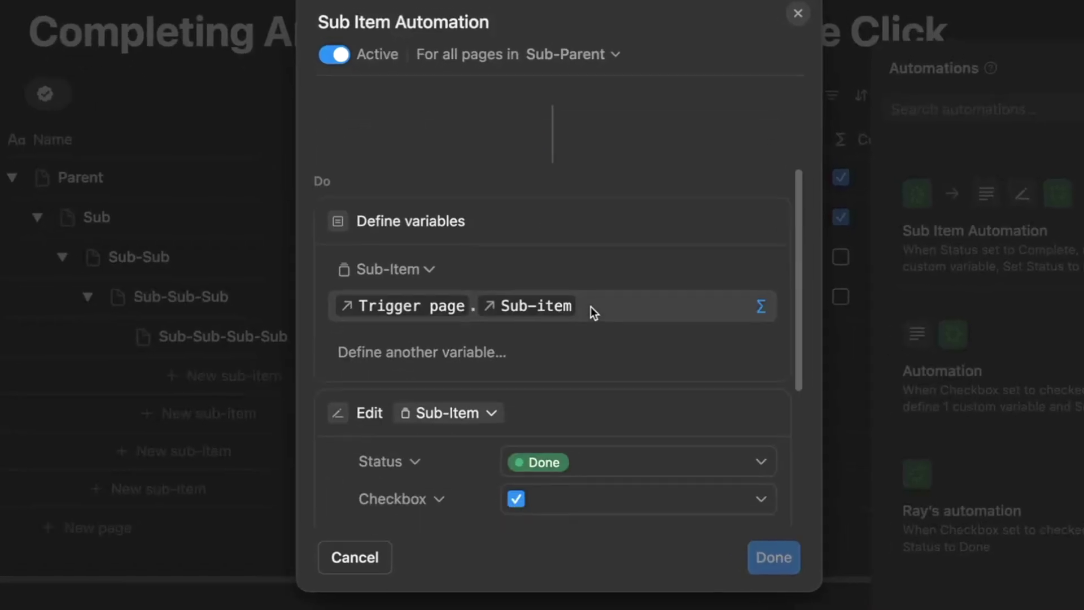
Step: Examine the page filter of the last action in the Sub Item Automation and close the automation without changes
scroll(591, 306, "down", 5)
left_click(559, 336)
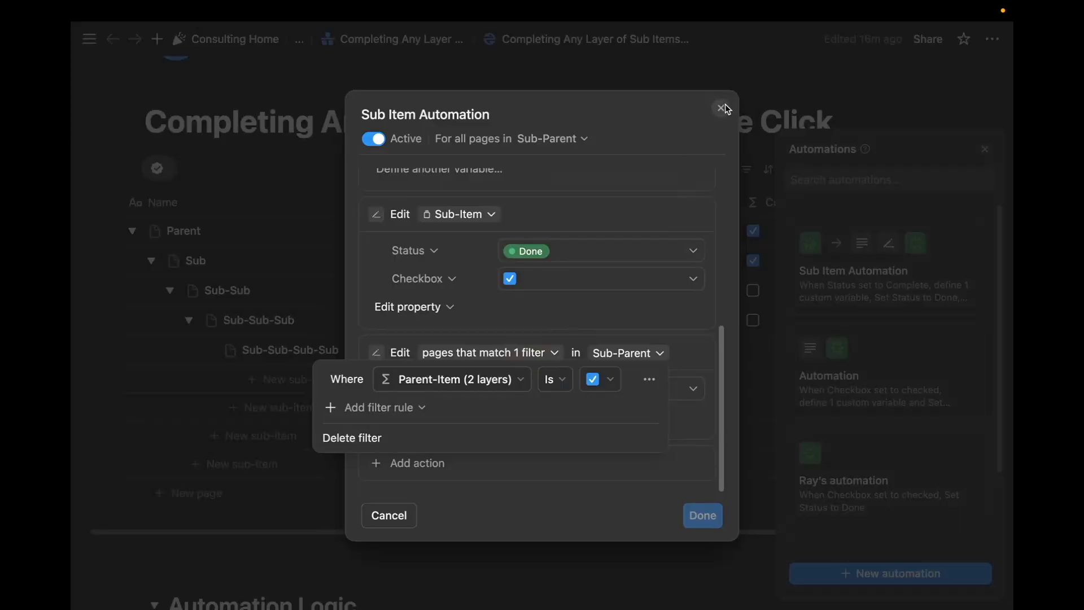
left_click(722, 108)
left_click(722, 108)
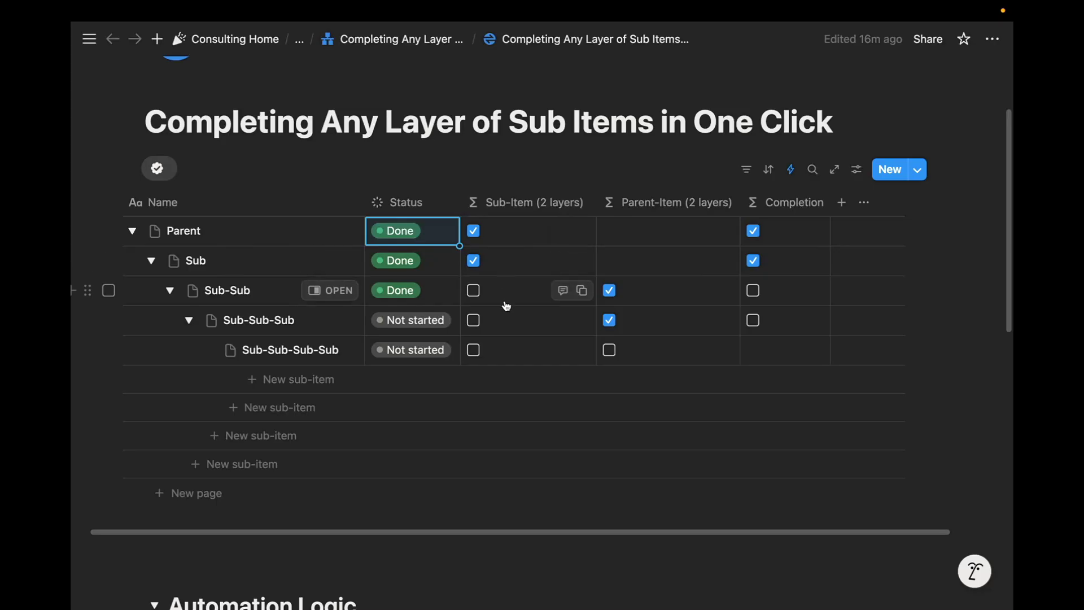
Step: Examine the Automation Logic diagram on sub-item and parent-item completion below the table
scroll(489, 416, "up", 1)
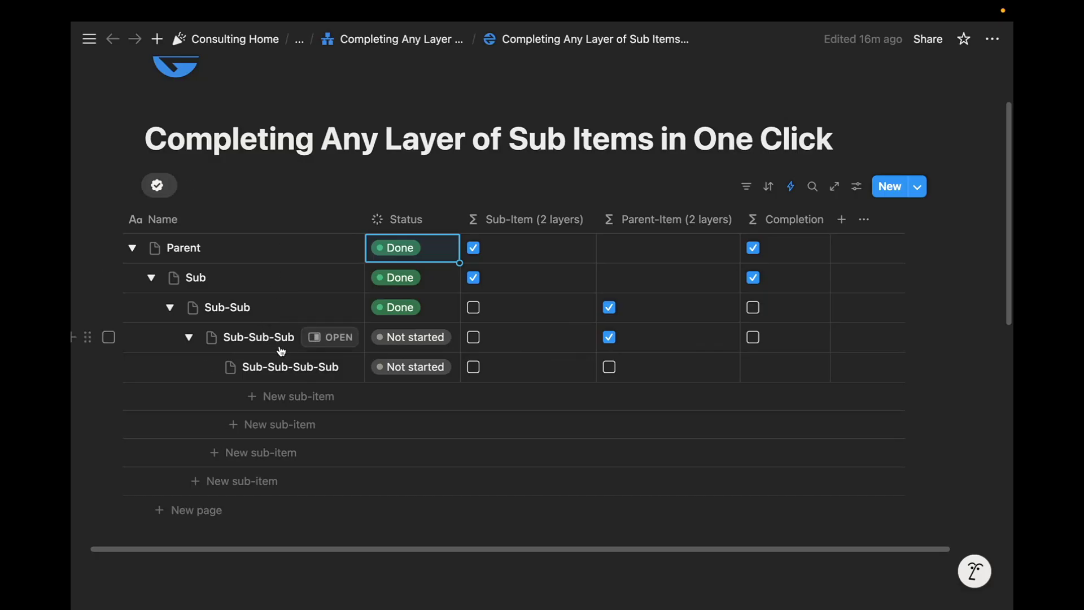
left_click(790, 188)
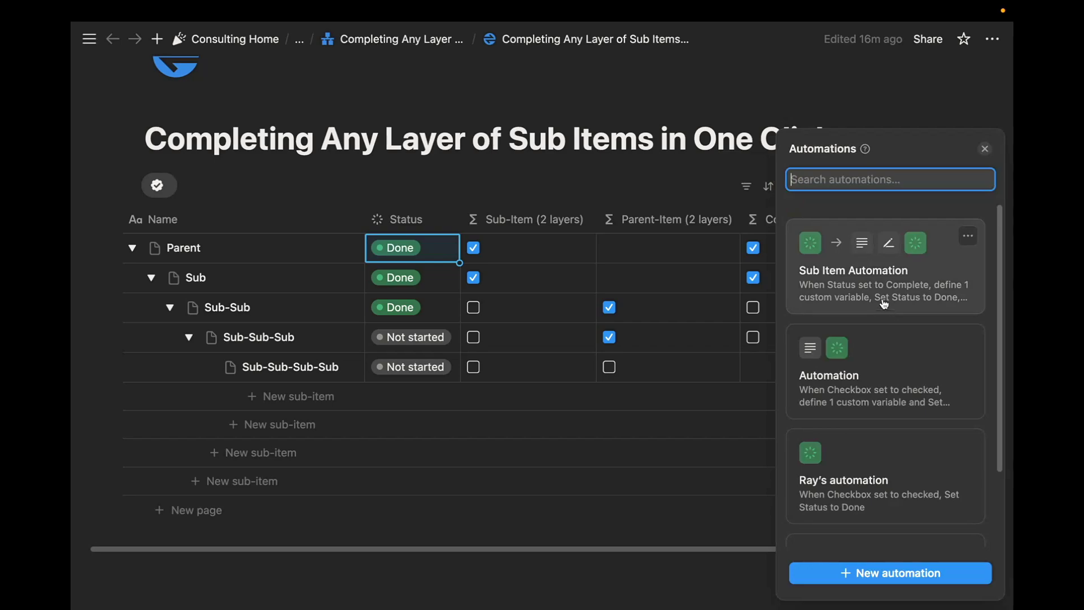
left_click(622, 162)
scroll(542, 269, "down", 8)
scroll(383, 395, "down", 2)
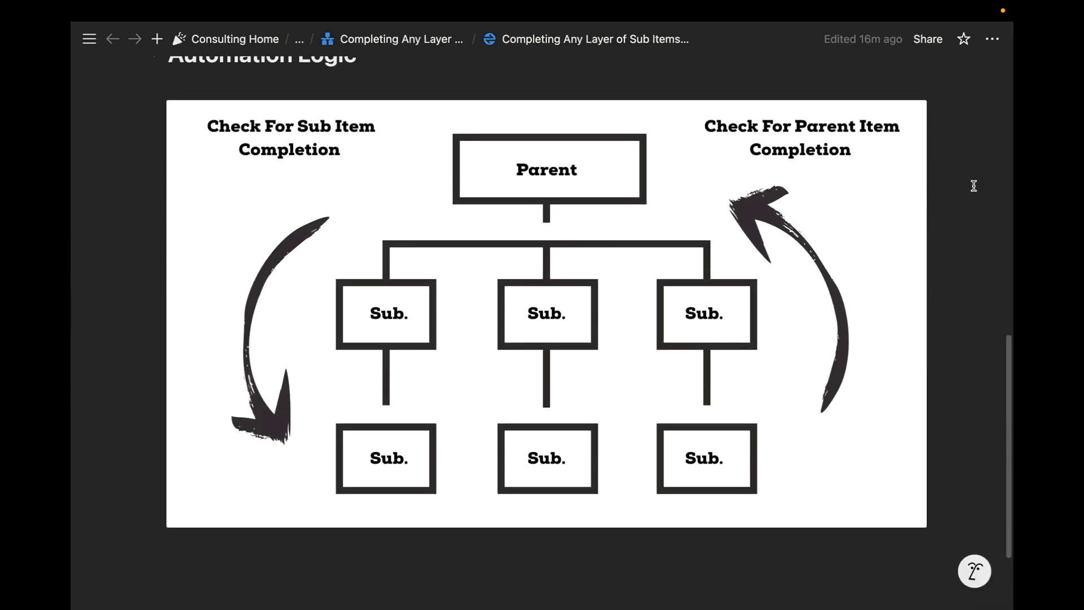
scroll(975, 189, "up", 1)
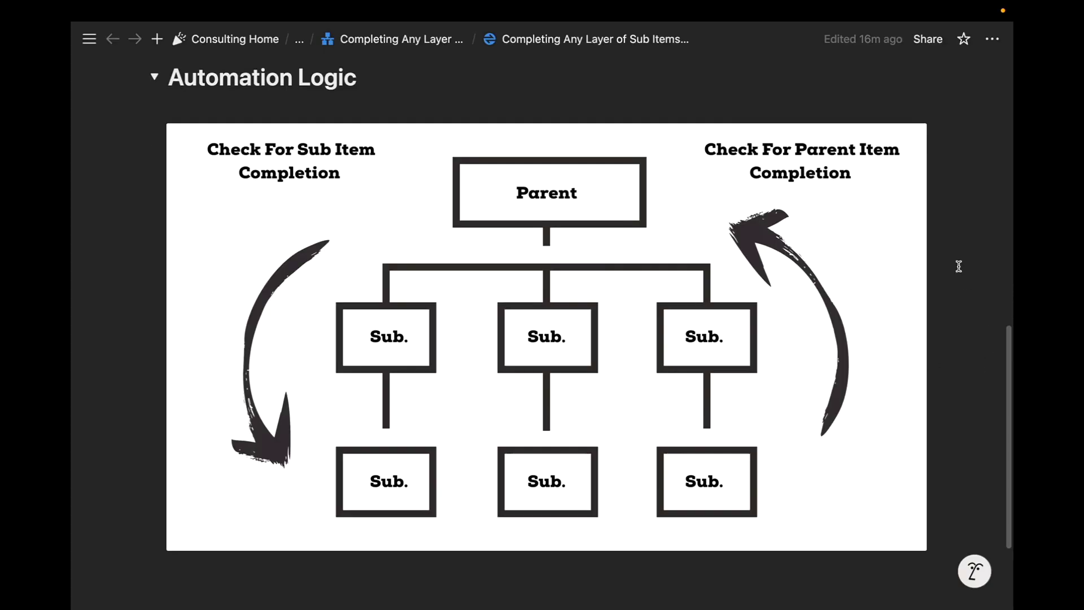
scroll(957, 271, "up", 15)
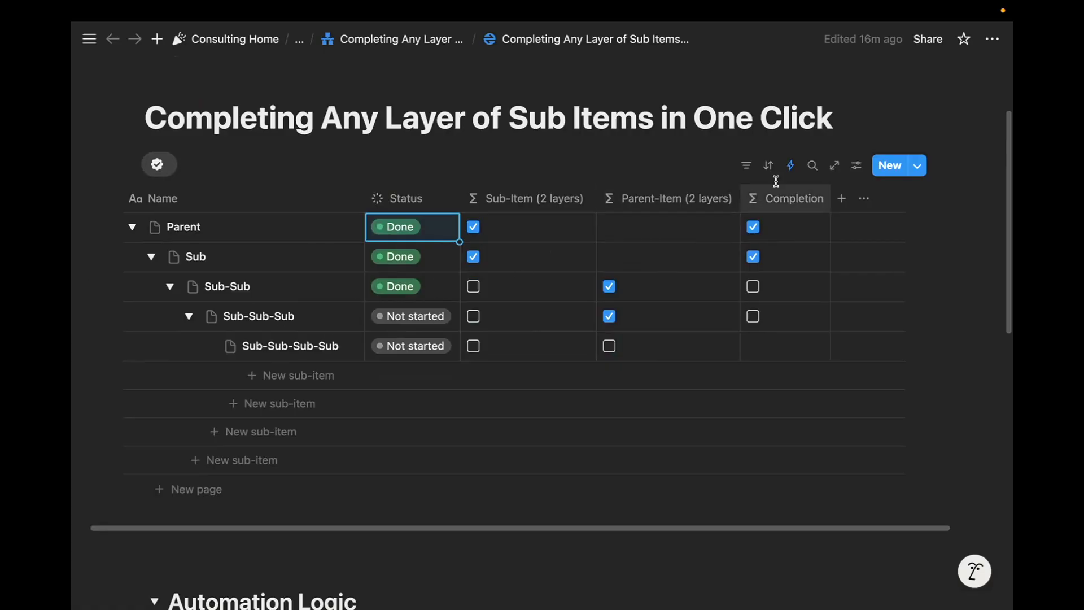
Step: Duplicate the filtered page-edit action in the Sub Item Automation and save it
left_click(791, 165)
left_click(828, 308)
scroll(477, 352, "down", 6)
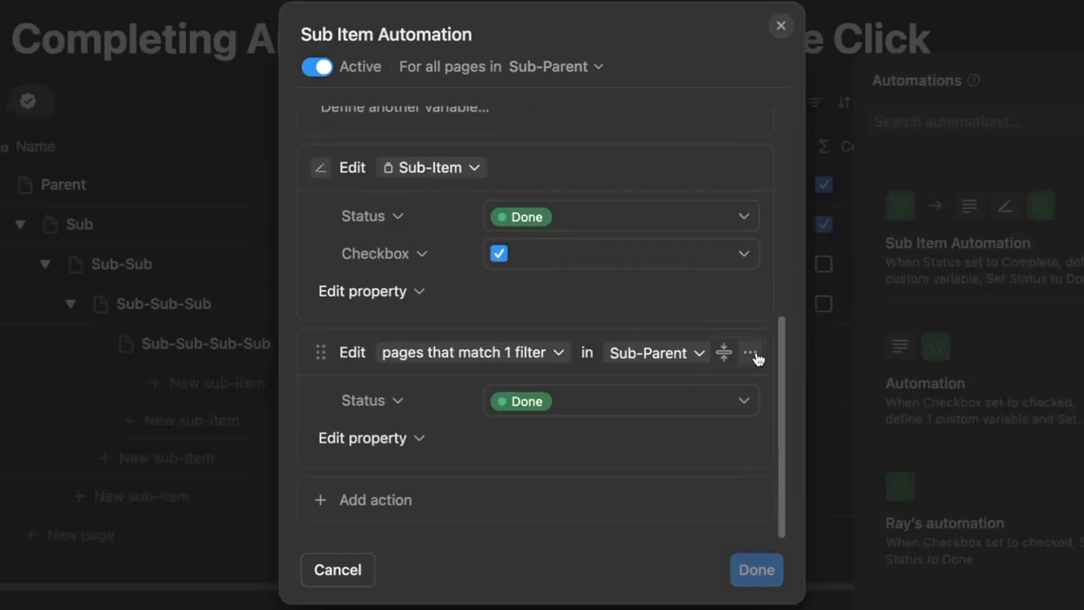
left_click(759, 357)
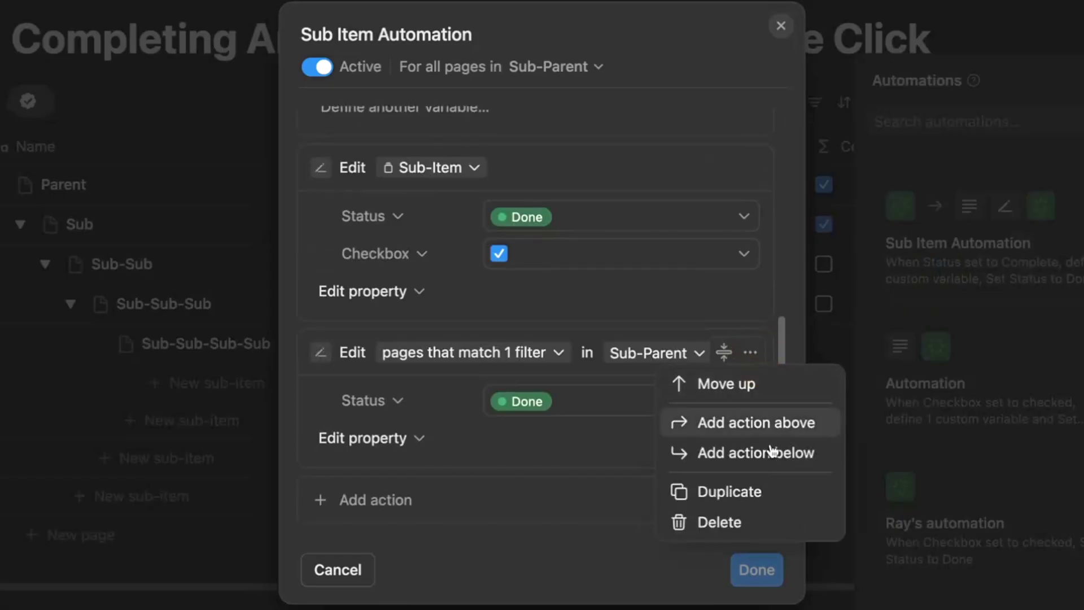
left_click(753, 494)
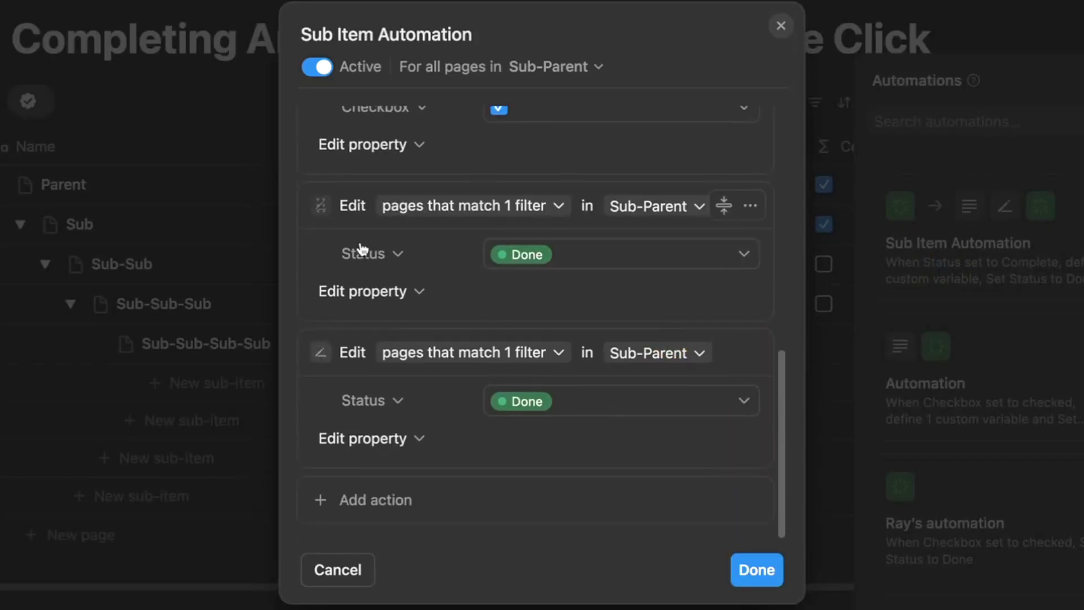
scroll(654, 494, "up", 1)
left_click(760, 571)
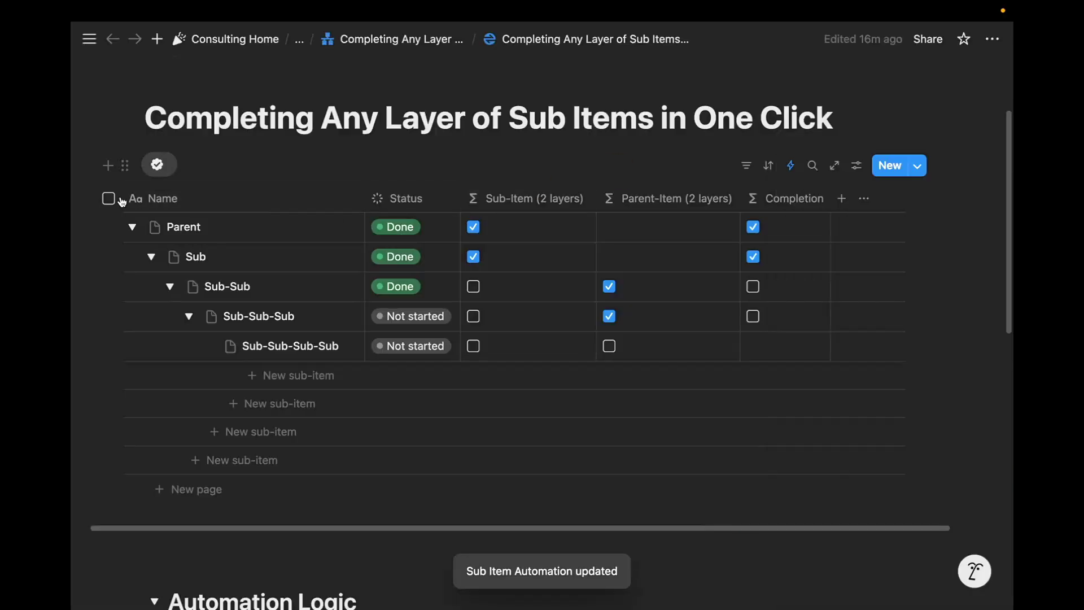
Step: Set the status of all five rows back to Not started and change the Parent row's status to Done
left_click(108, 198)
left_click(249, 162)
mouse_move(461, 268)
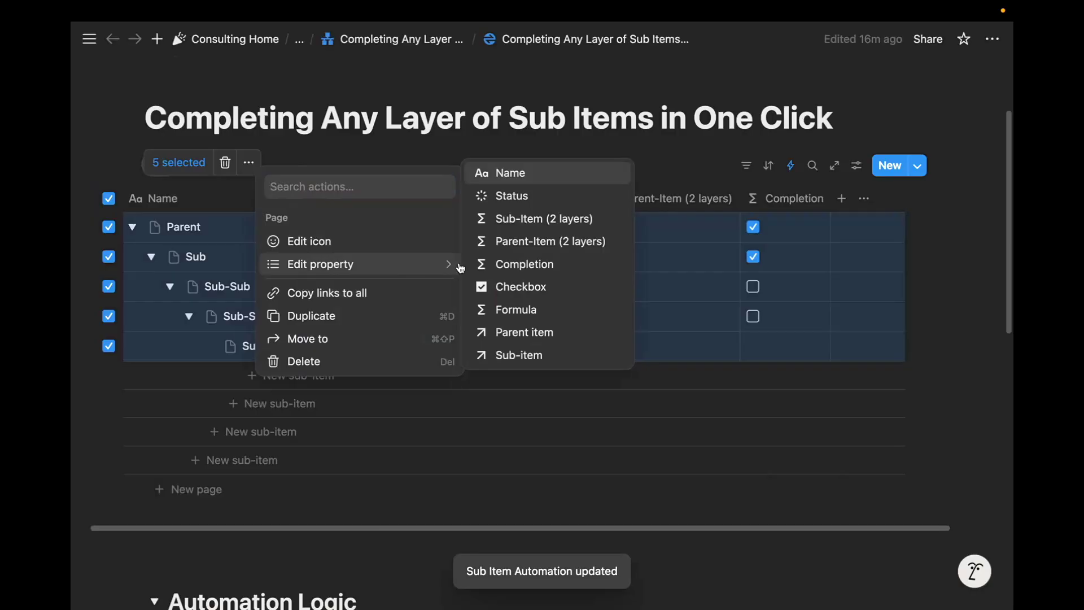
left_click(533, 198)
left_click(326, 232)
left_click(435, 156)
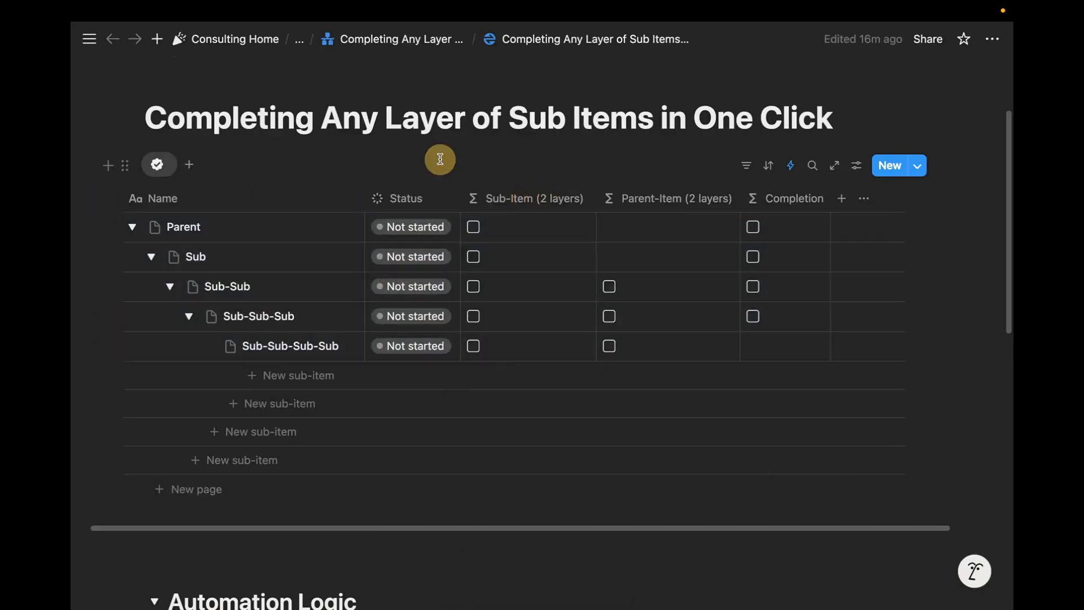
left_click(411, 227)
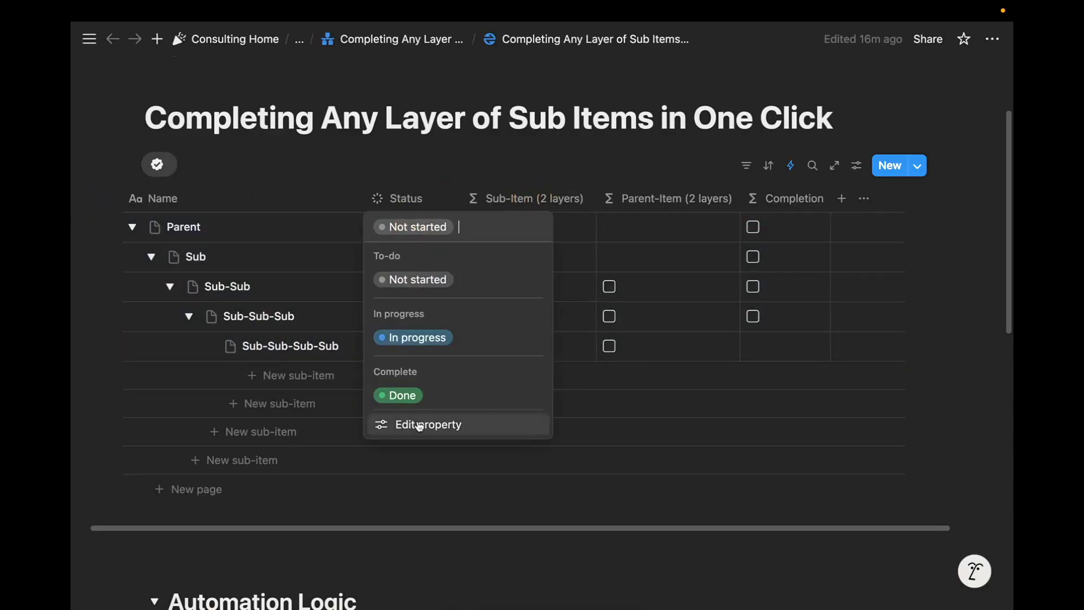
left_click(391, 394)
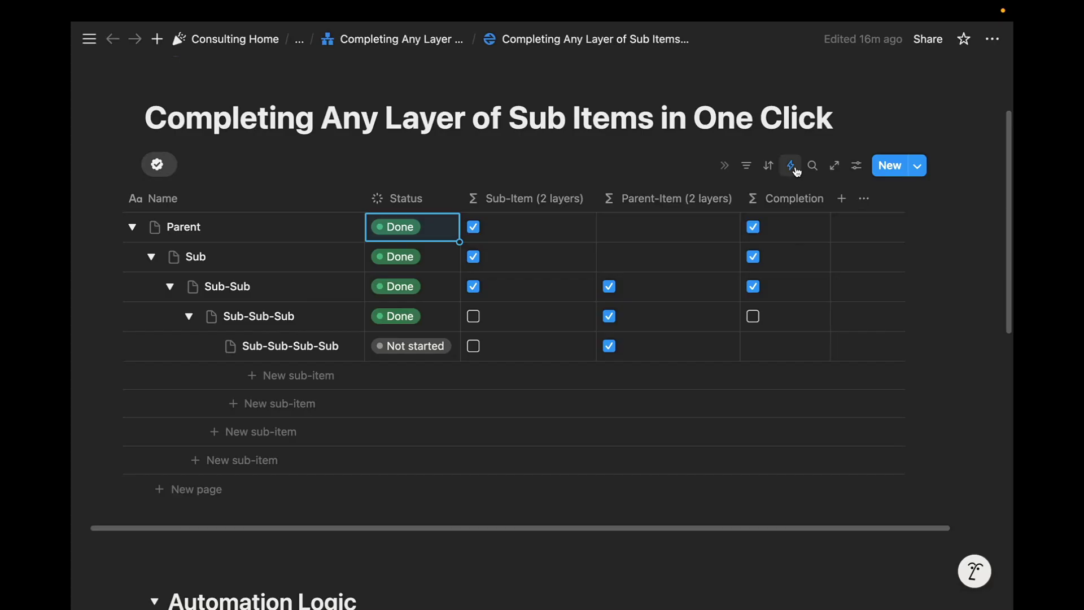
Step: Duplicate the last page-edit action of the Sub Item Automation once more and save the automation
left_click(789, 164)
left_click(833, 279)
scroll(644, 365, "down", 10)
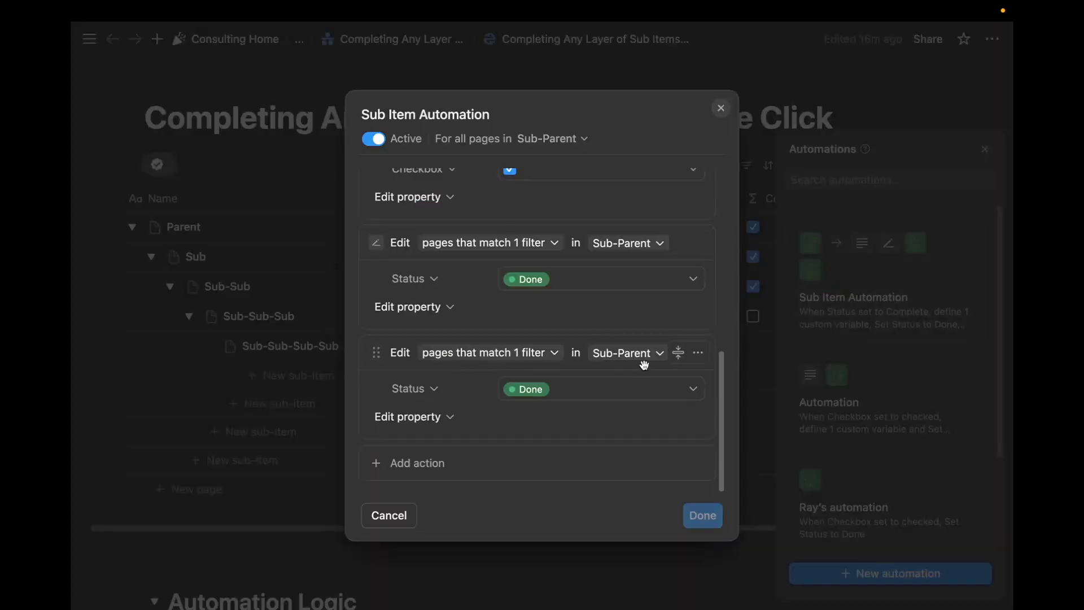
left_click(701, 353)
left_click(684, 453)
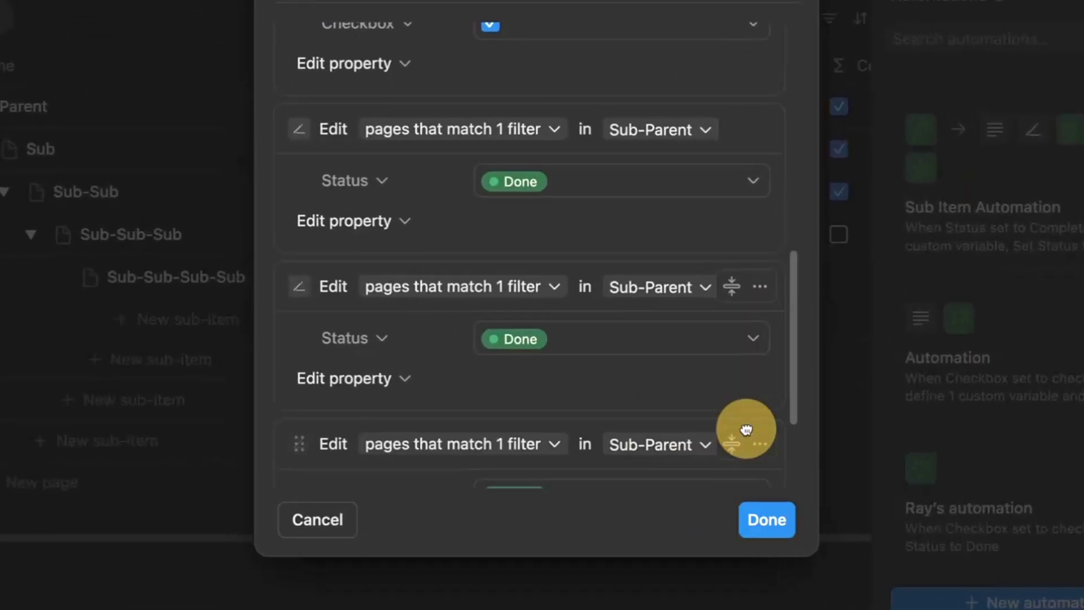
left_click(822, 521)
Step: Restore all rows to Not started and set the Parent row's status to Done to retest the automation
left_click(431, 179)
key("super+z")
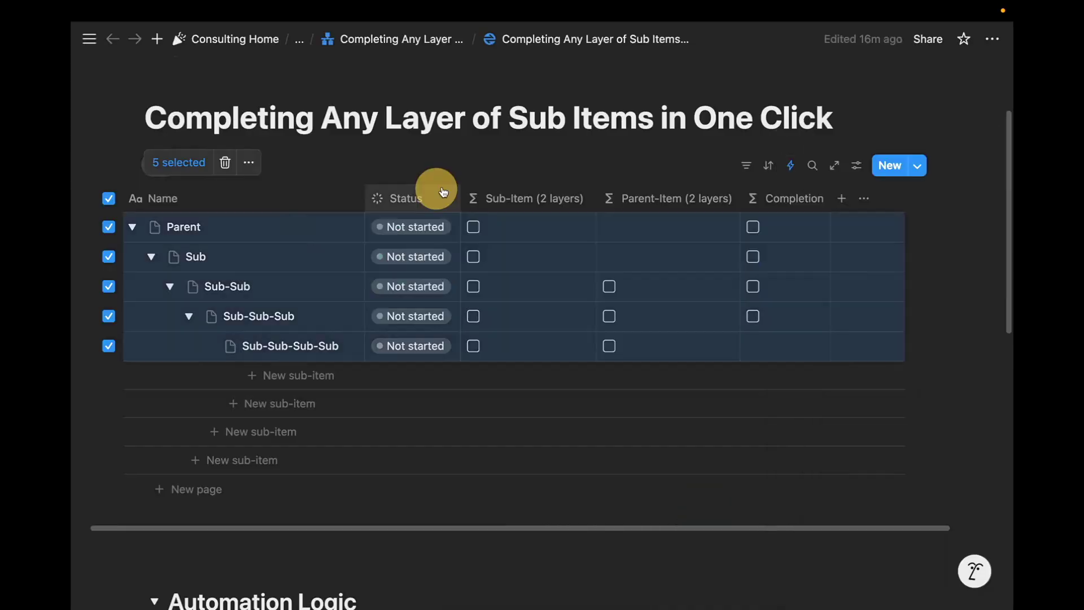
left_click(399, 228)
left_click(402, 394)
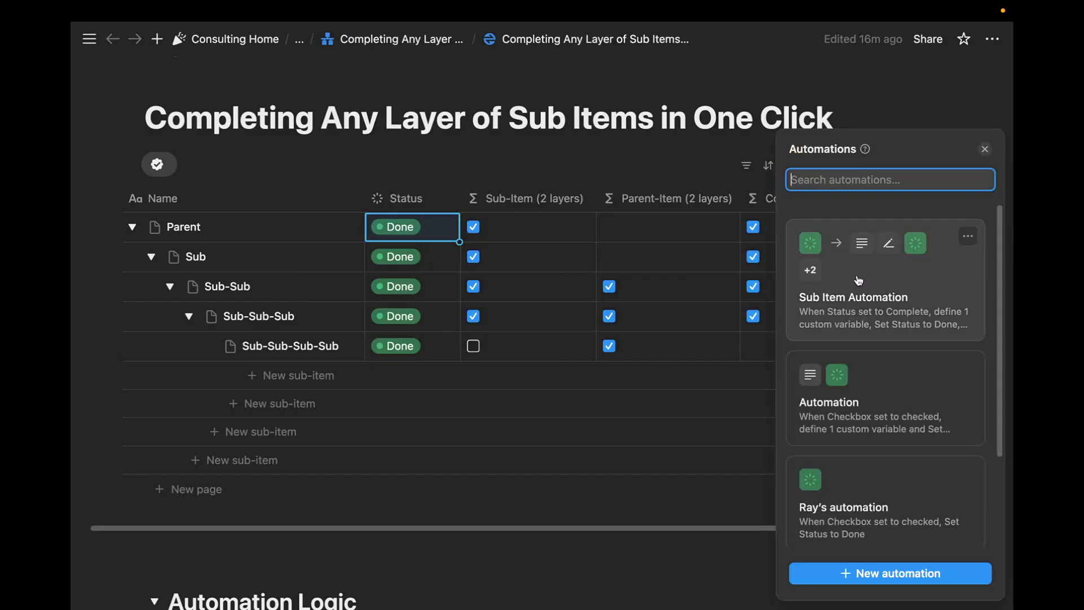
Step: Look over the last filtered page-edit actions of the Sub Item Automation and close it
left_click(872, 295)
scroll(567, 380, "down", 10)
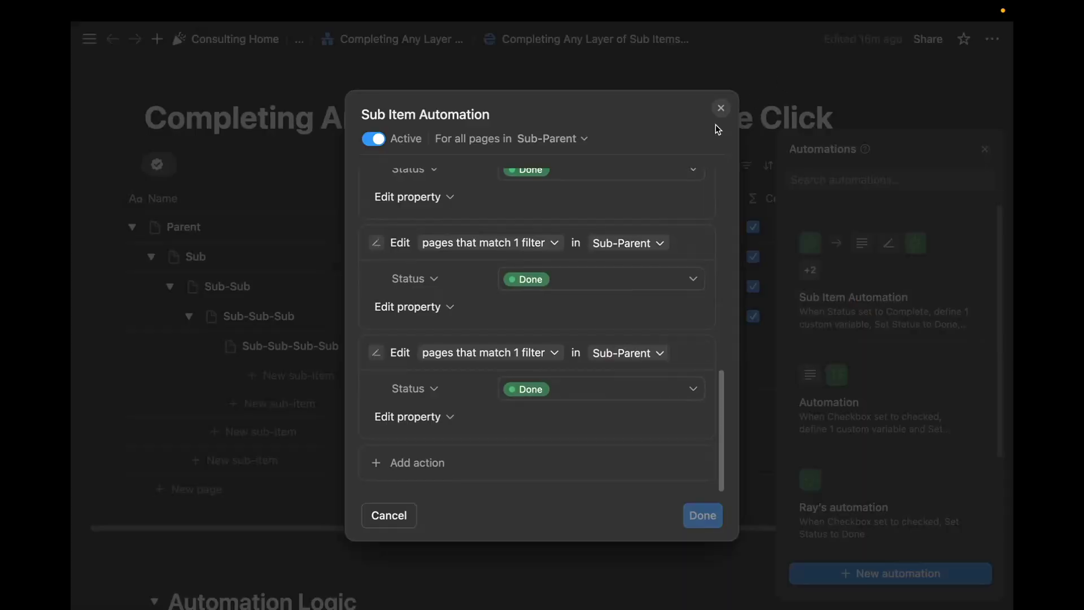
left_click(721, 108)
left_click(641, 290)
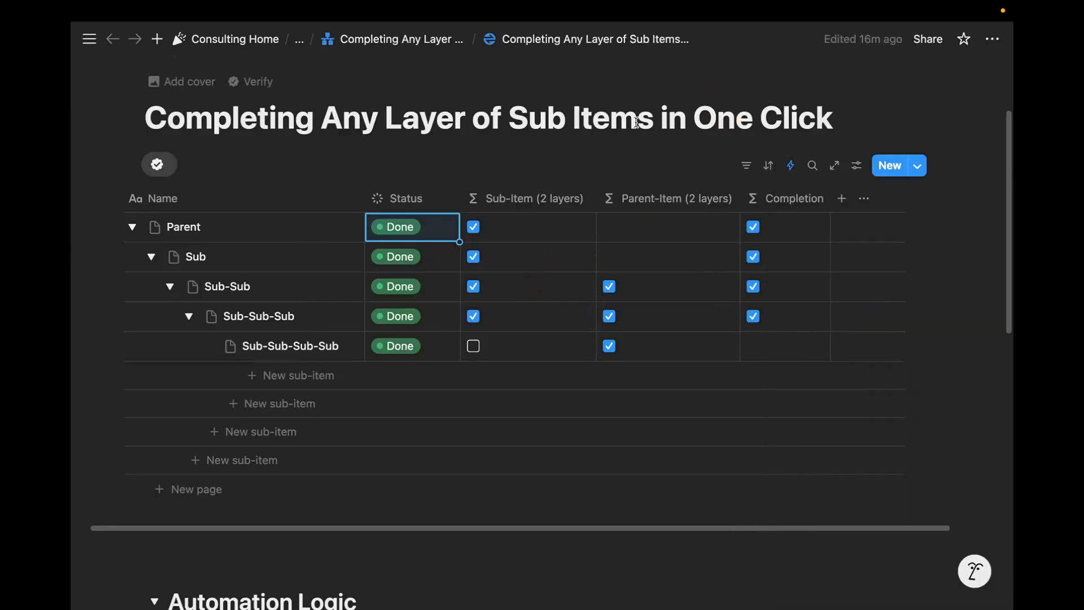
Step: Examine the Sub Item Automation from its trigger and variable definition to the options of its last page-edit action, leaving it unedited
left_click(791, 165)
left_click(852, 310)
scroll(562, 293, "down", 2)
scroll(562, 294, "down", 5)
scroll(633, 361, "down", 1)
scroll(604, 362, "up", 8)
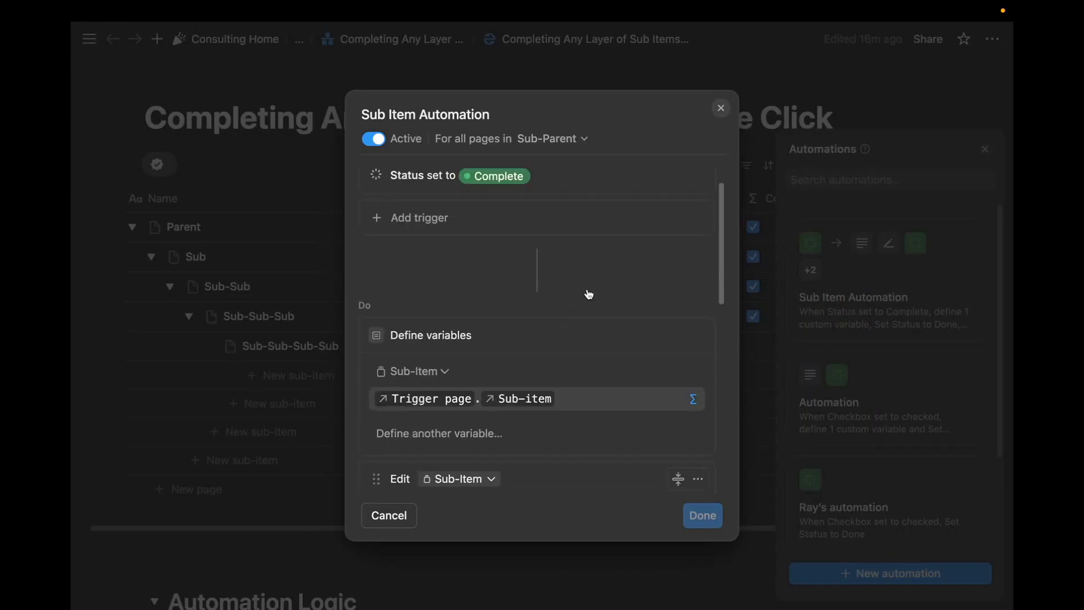
scroll(550, 351, "down", 8)
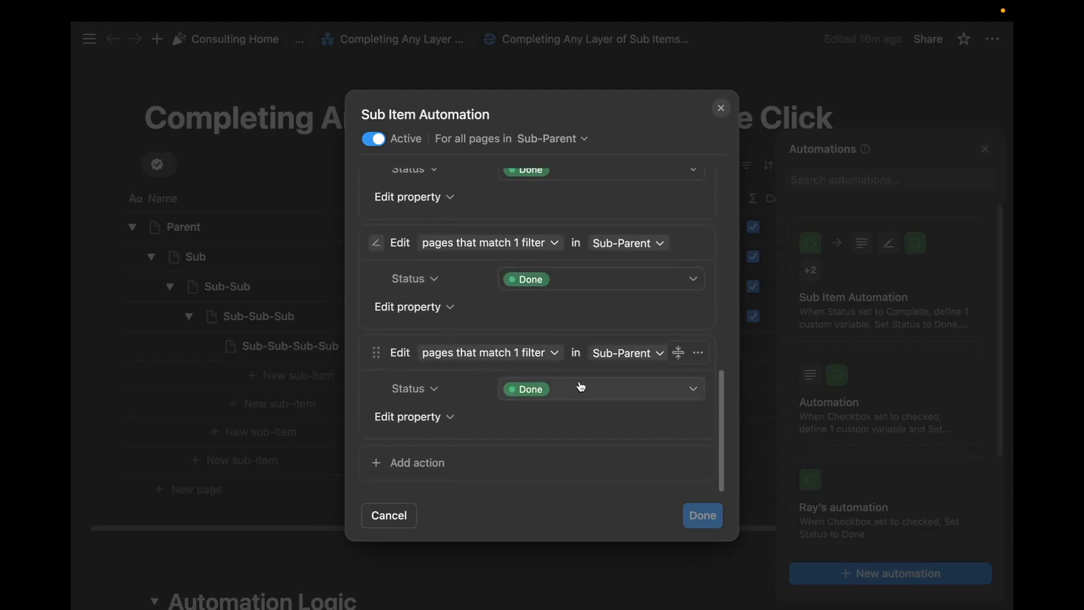
left_click(699, 354)
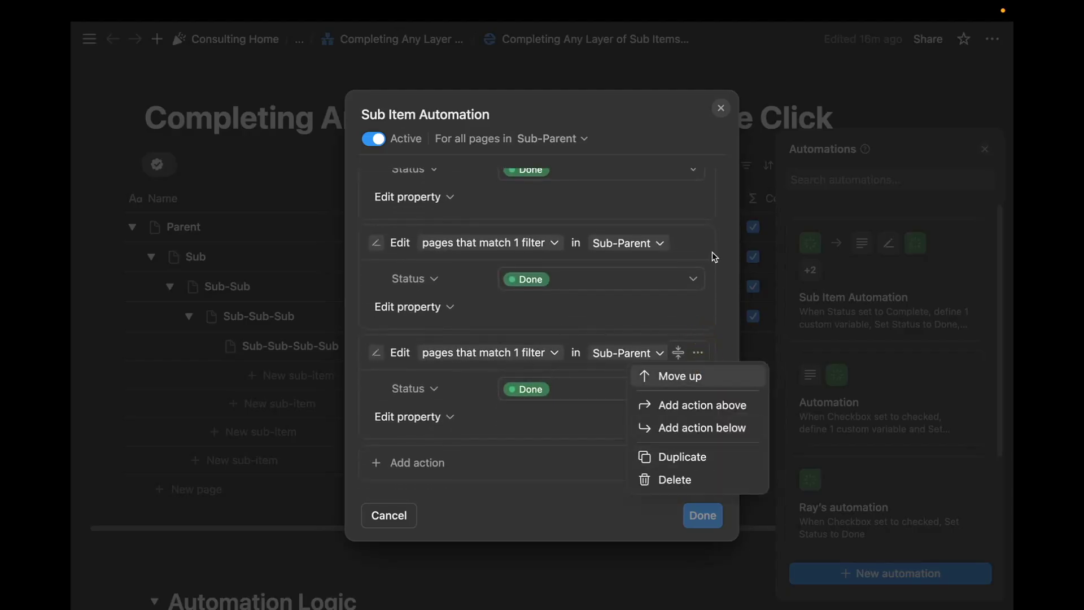
left_click(722, 108)
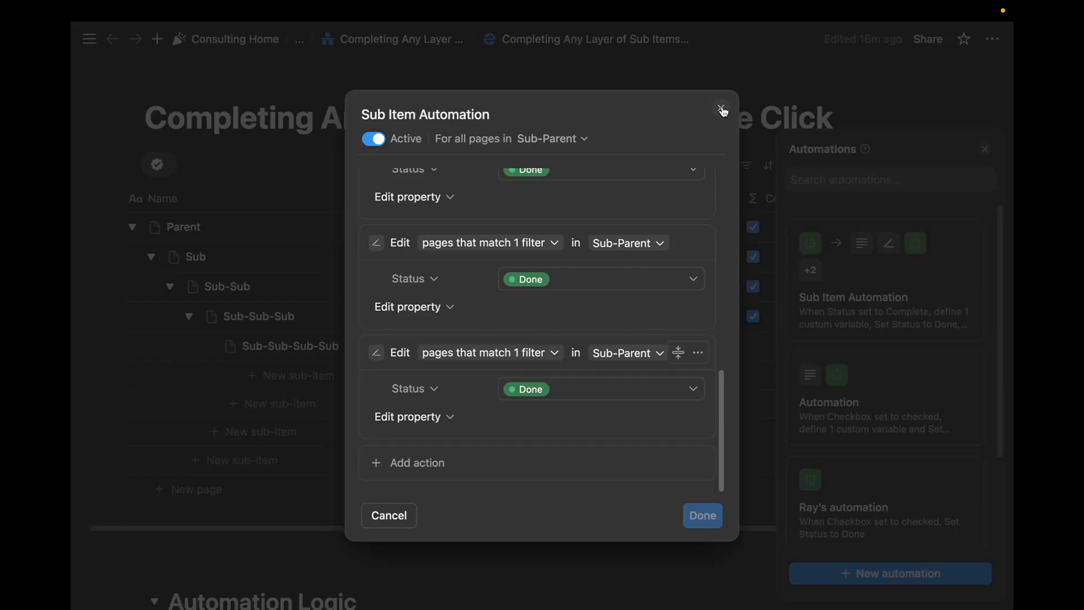
left_click(723, 111)
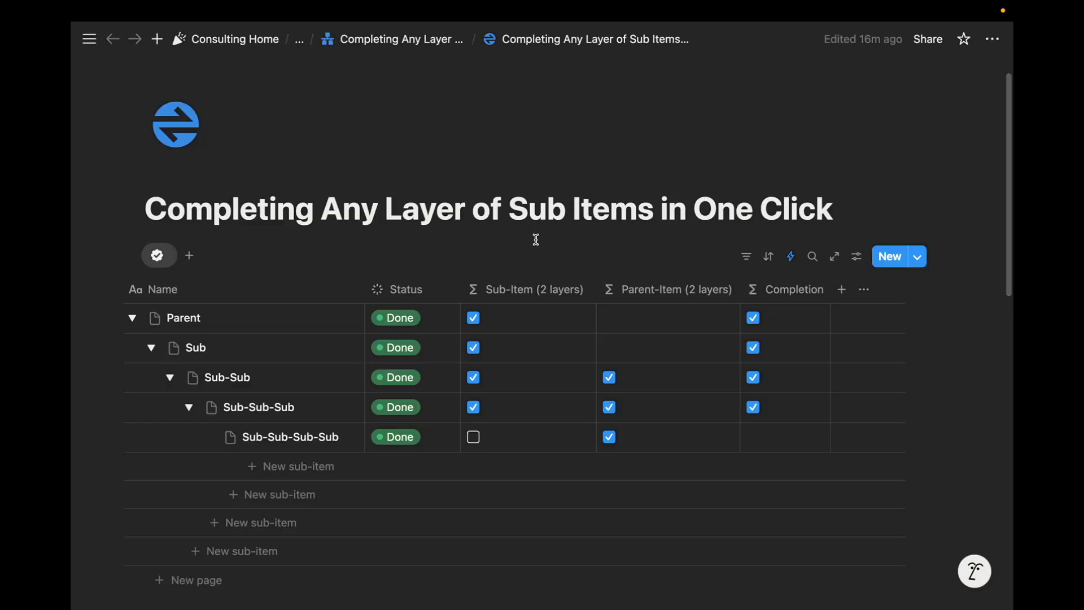